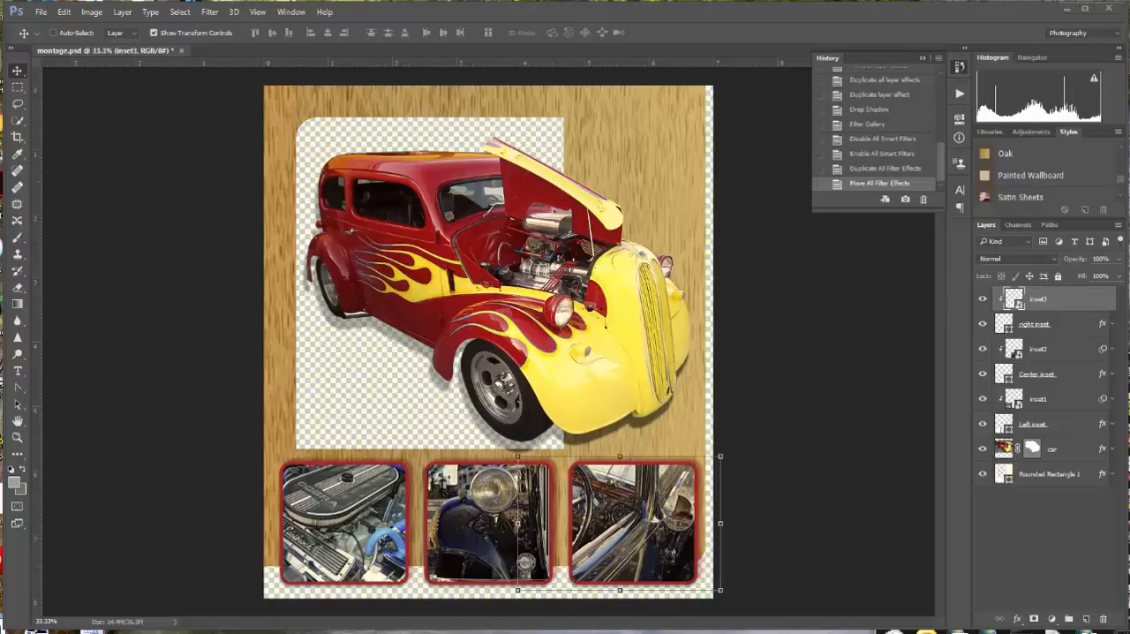
Show only the Rounded Rectangle 1 layer, hiding all the others, and make it the active layer.
left_click(1012, 527)
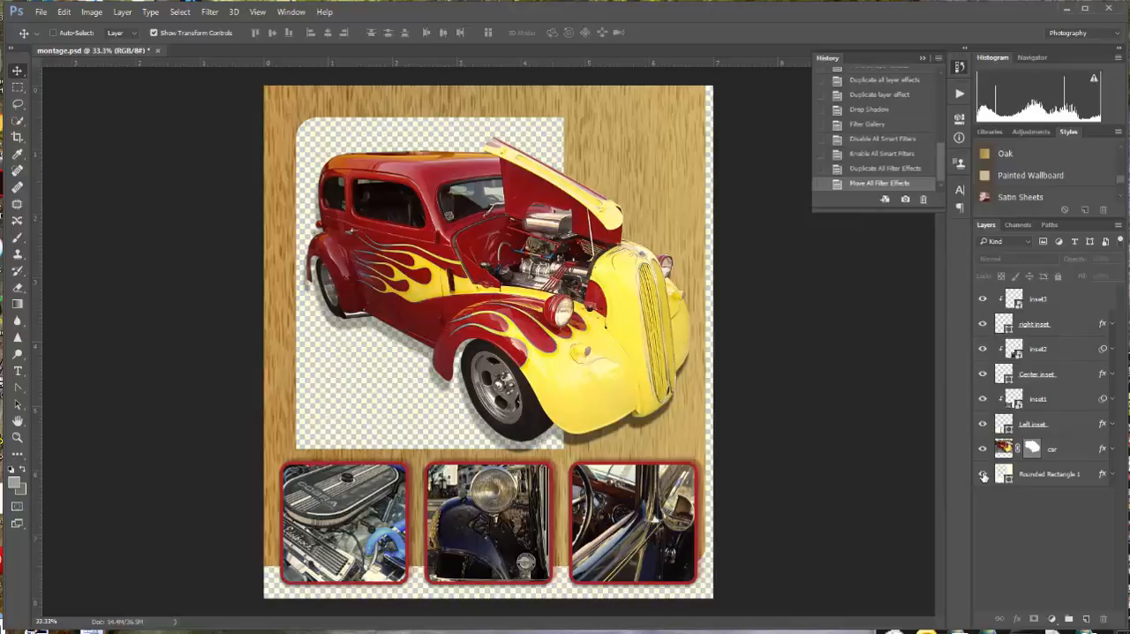
left_click(984, 476, "alt")
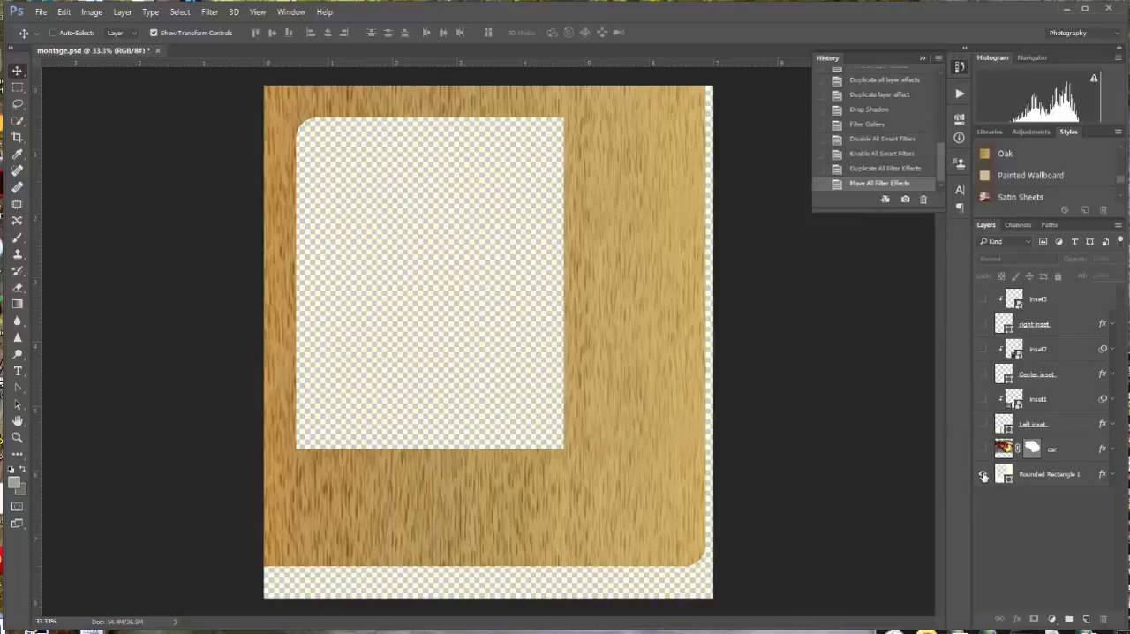
left_click(1063, 474)
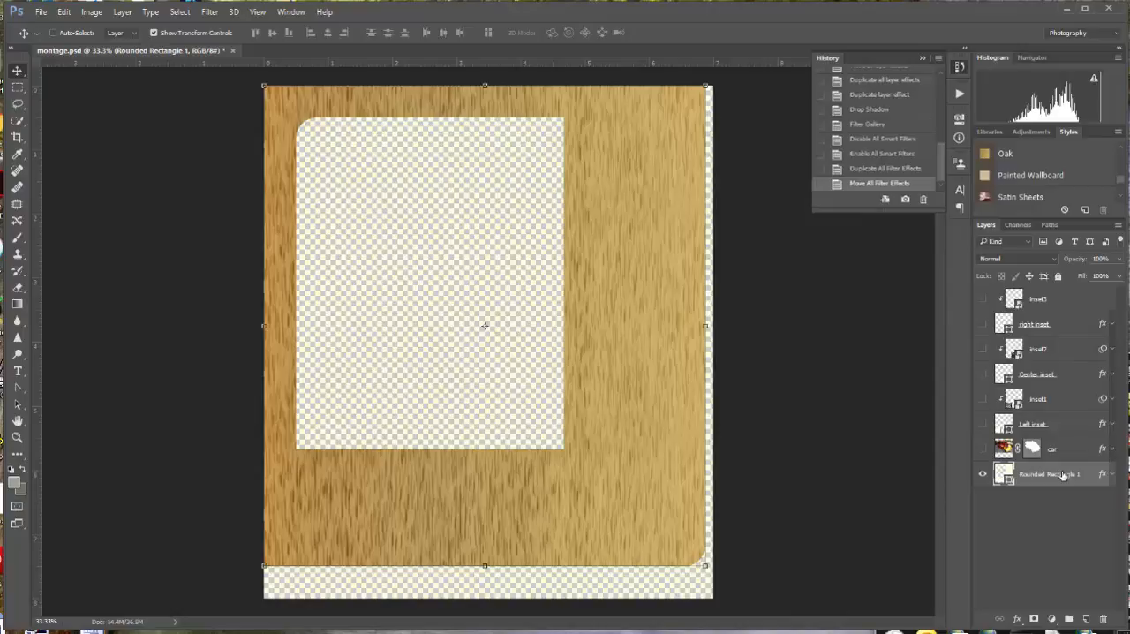
Split Rounded Rectangle 1's overlay effects into separate layers and rasterize the base shape layer.
left_click(1112, 476)
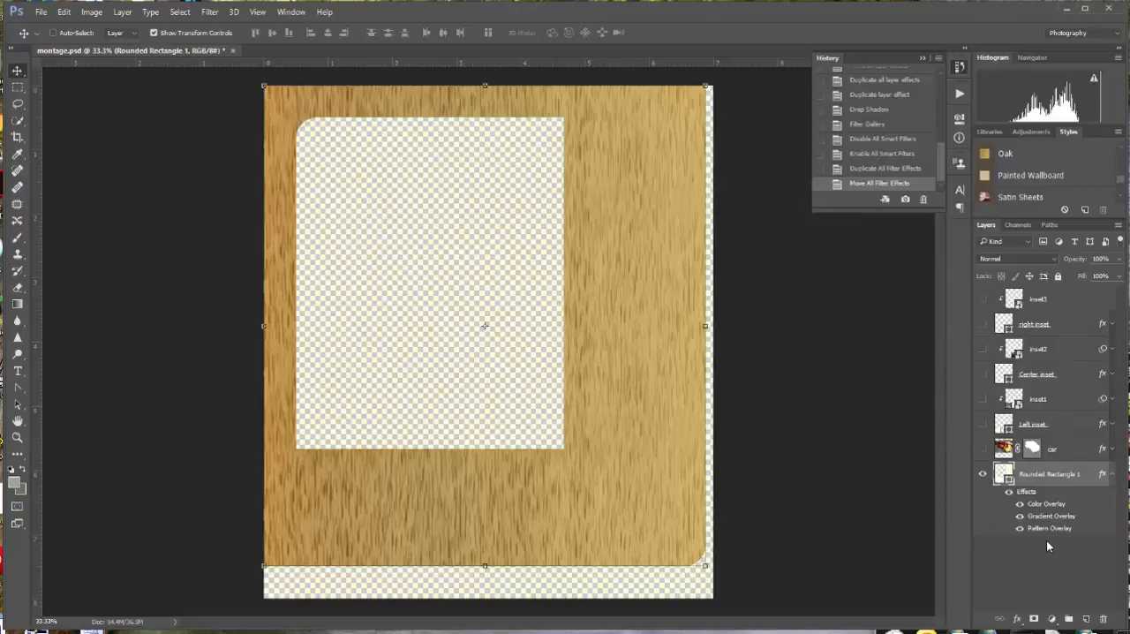
left_click(123, 12)
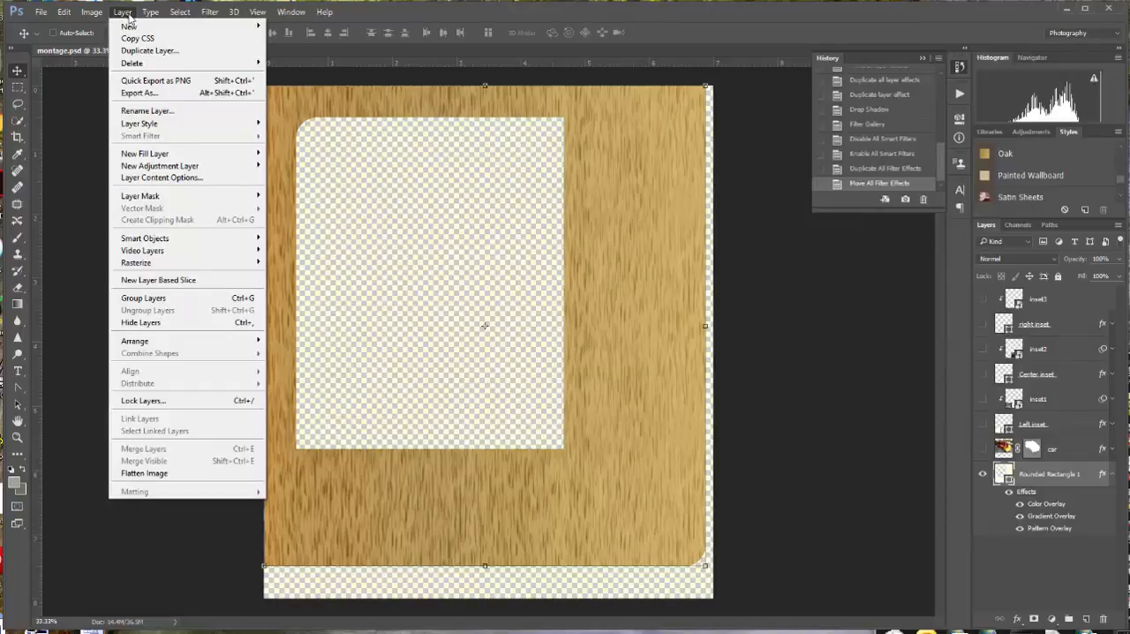
mouse_move(146, 126)
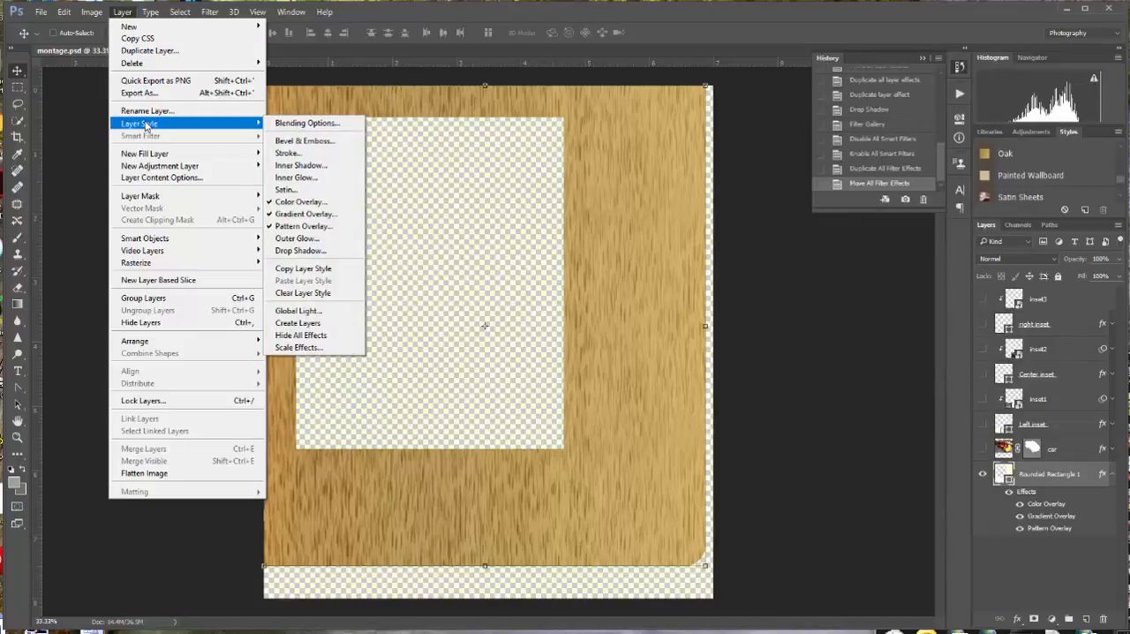
left_click(307, 324)
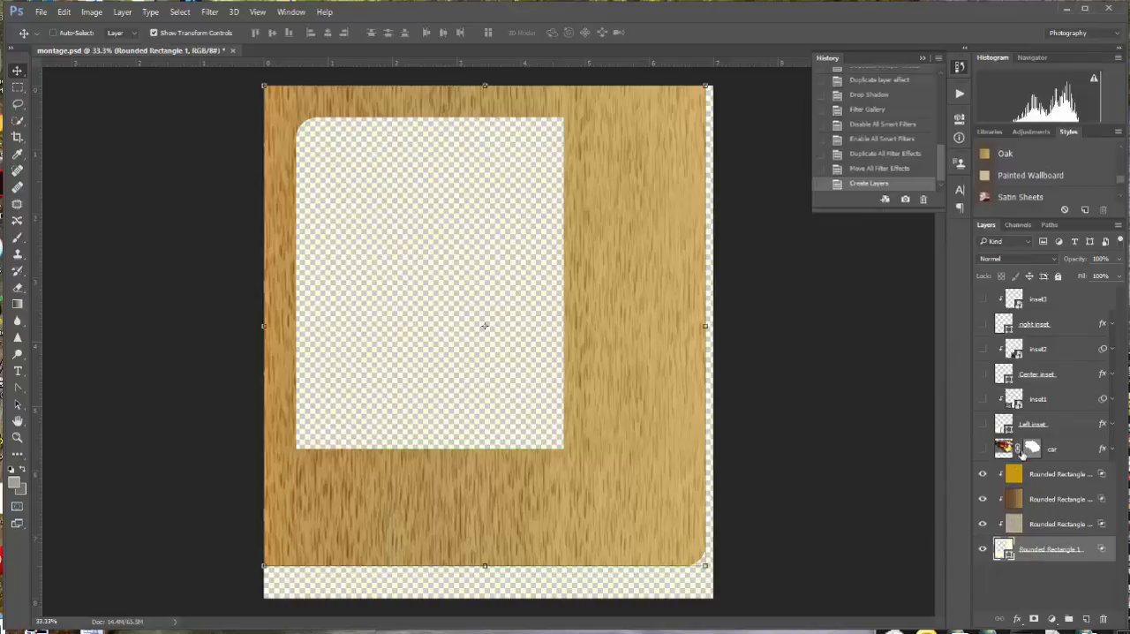
right_click(1037, 552)
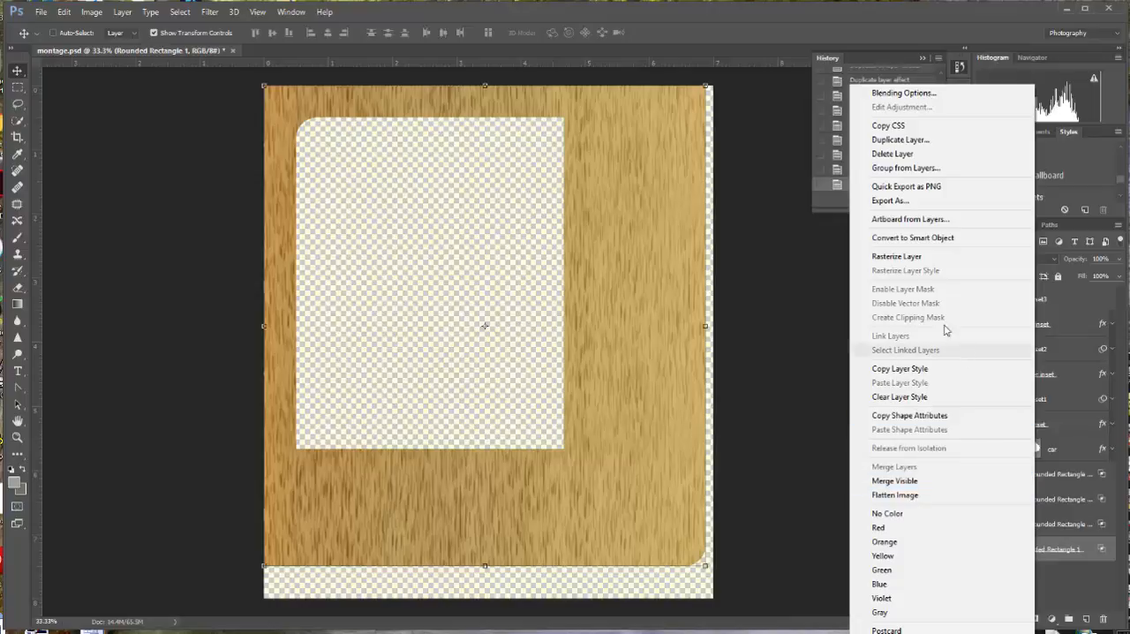
left_click(934, 259)
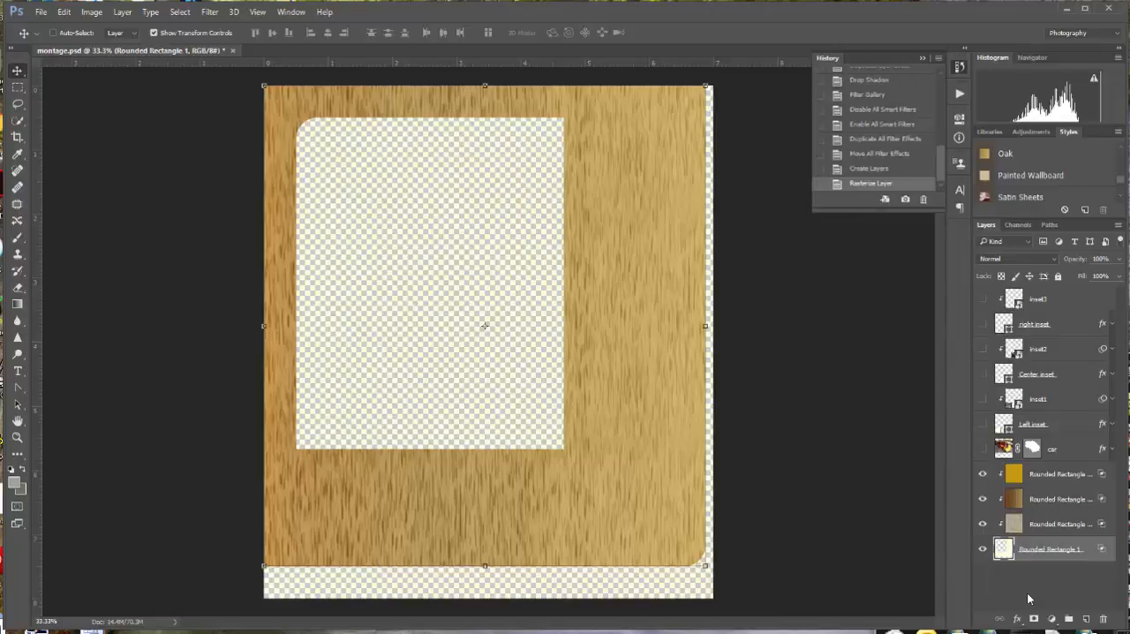
Merge the three clipped Rounded Rectangle effect layers with the Rounded Rectangle 1 base layer.
left_click(1060, 474)
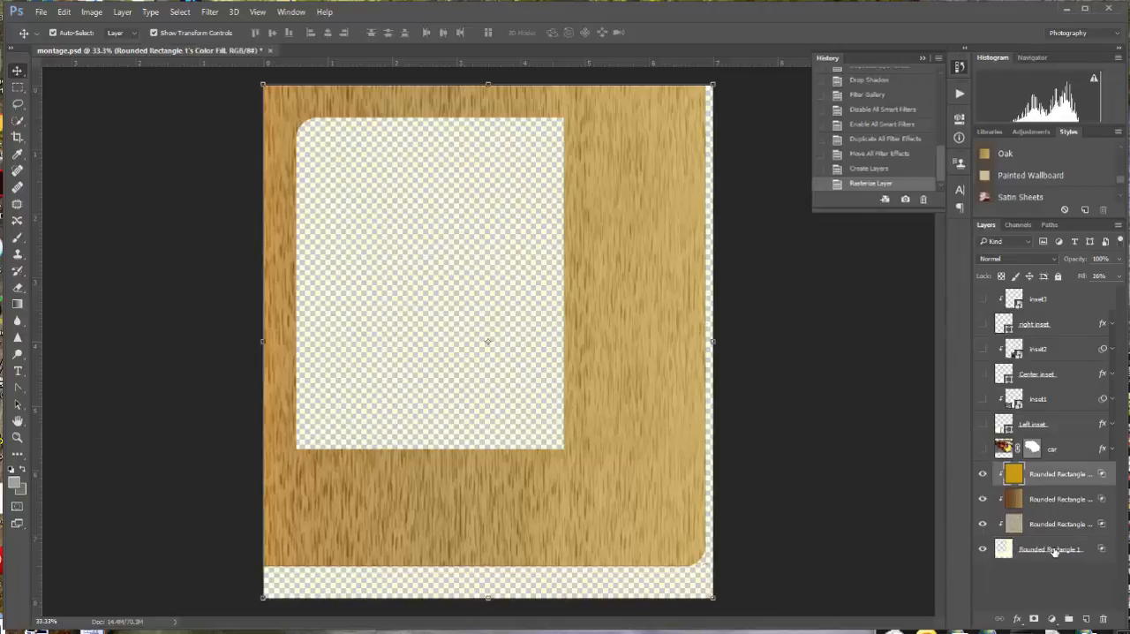
left_click(1054, 551, "shift")
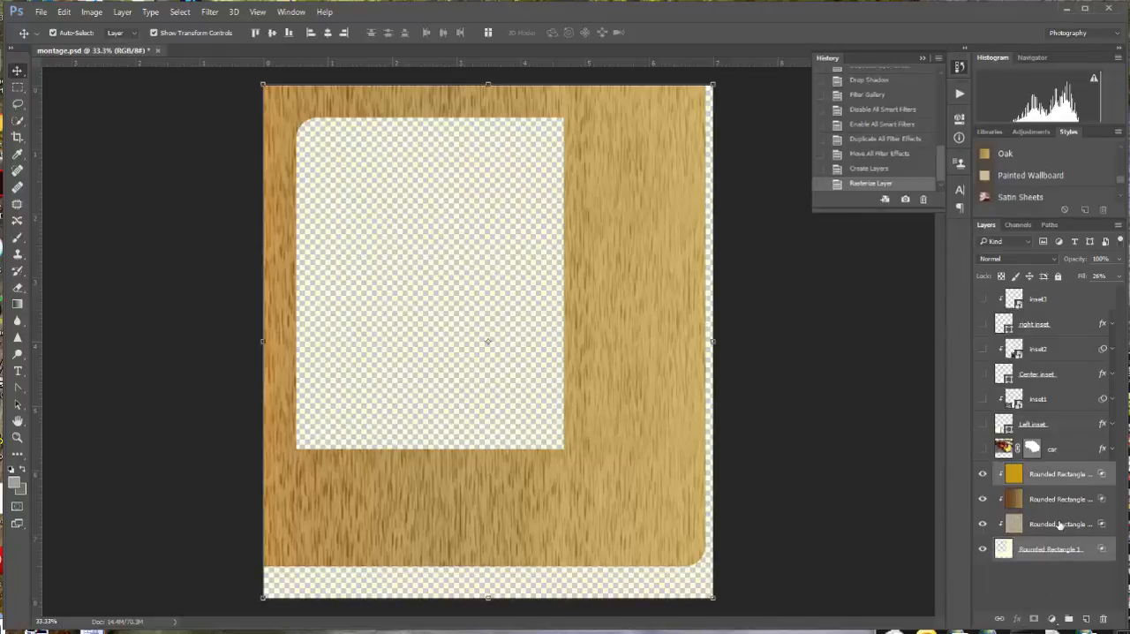
left_click(1060, 526, "ctrl")
left_click(1065, 501, "ctrl")
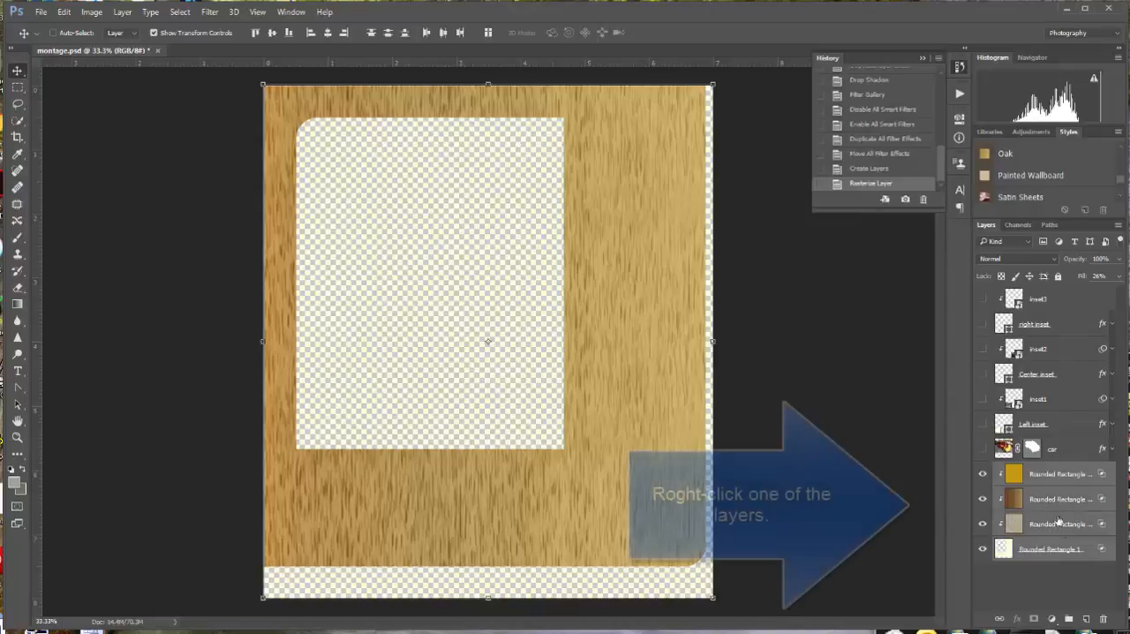
right_click(1052, 505)
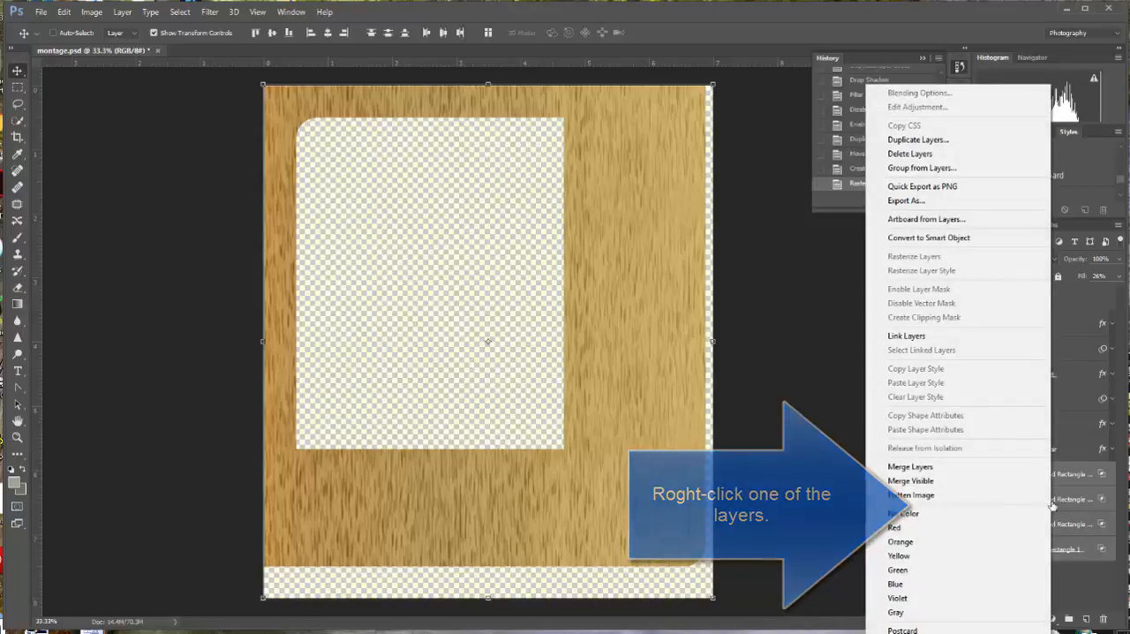
left_click(994, 474)
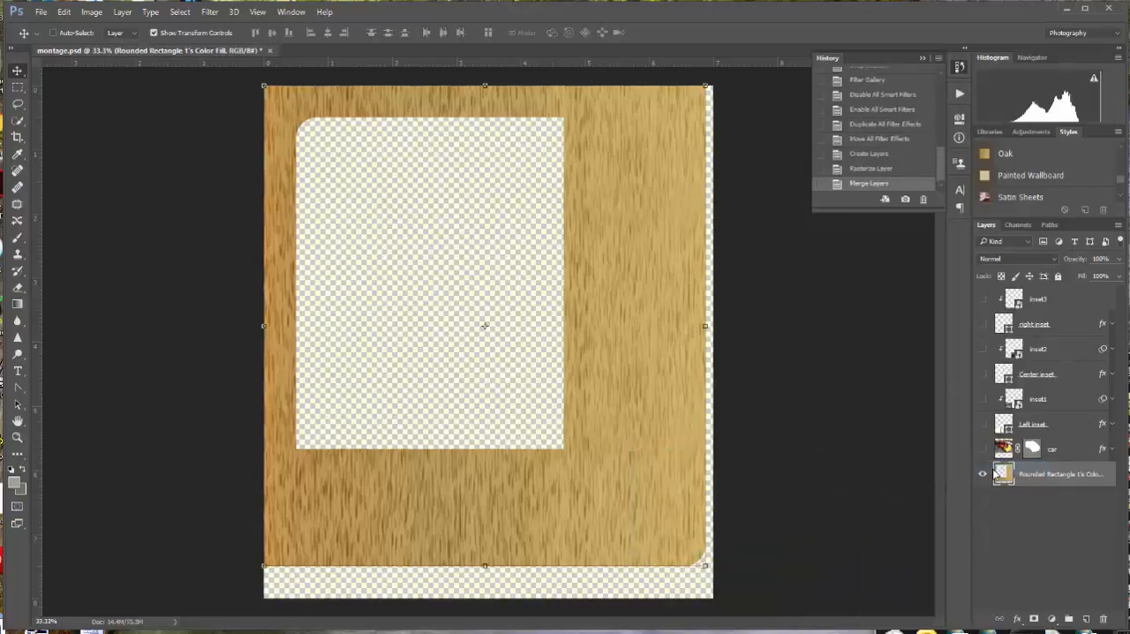
Rename the merged layer "wood cutout".
double_click(1051, 476)
type("wood")
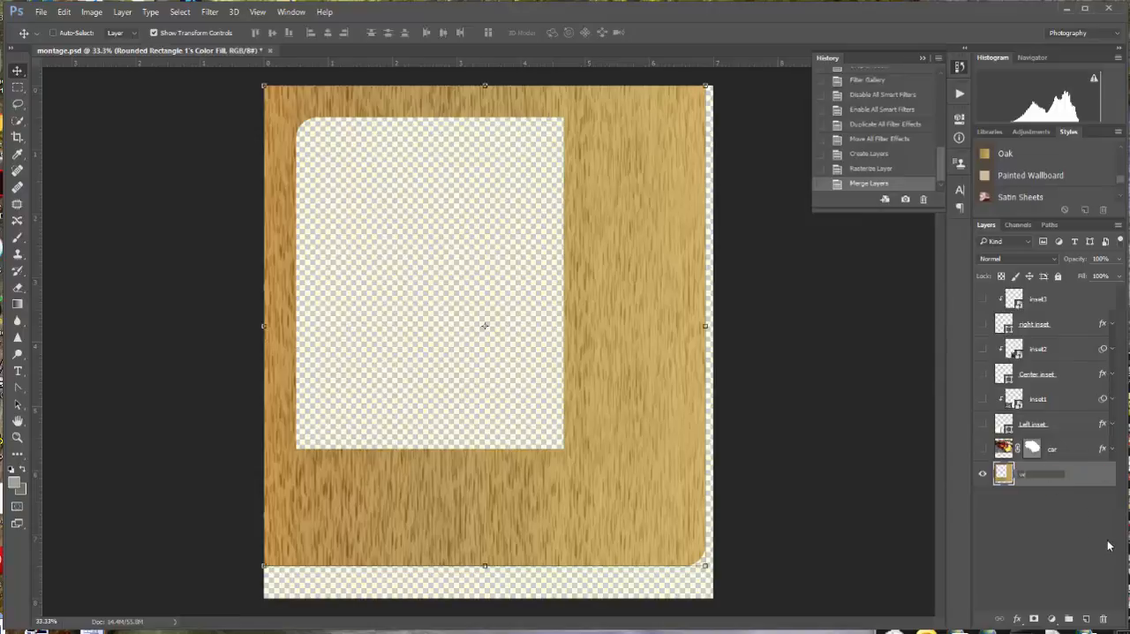
type(" cutout")
key("Return")
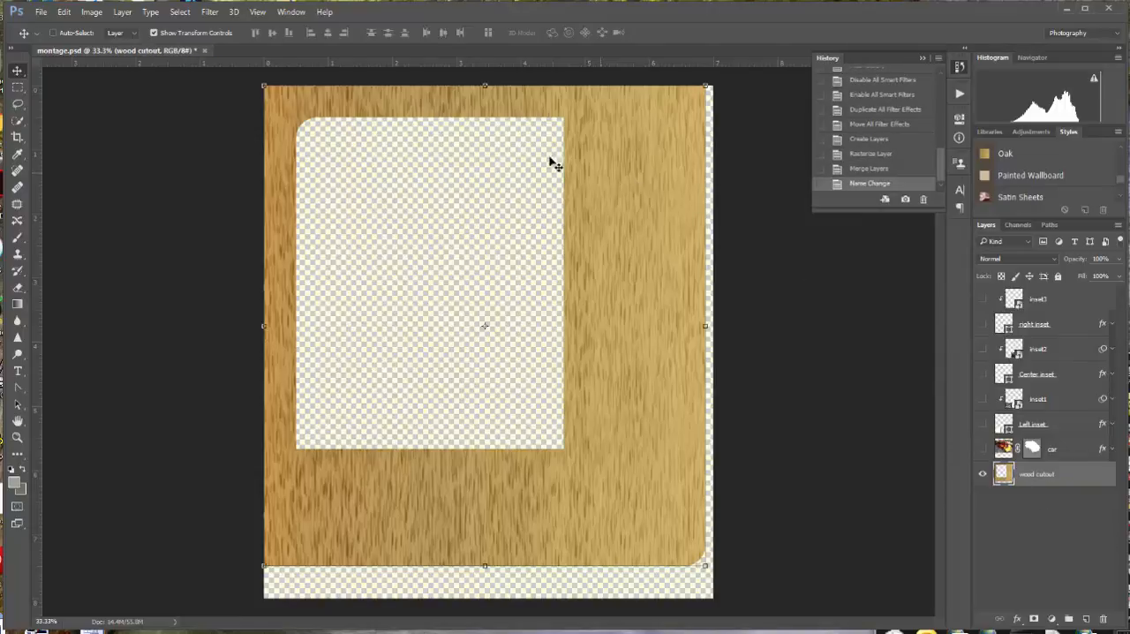
Open the wood cutout layer in Liquify, fitted in view, and mask its transparent areas by replacing the mask selection.
left_click(210, 12)
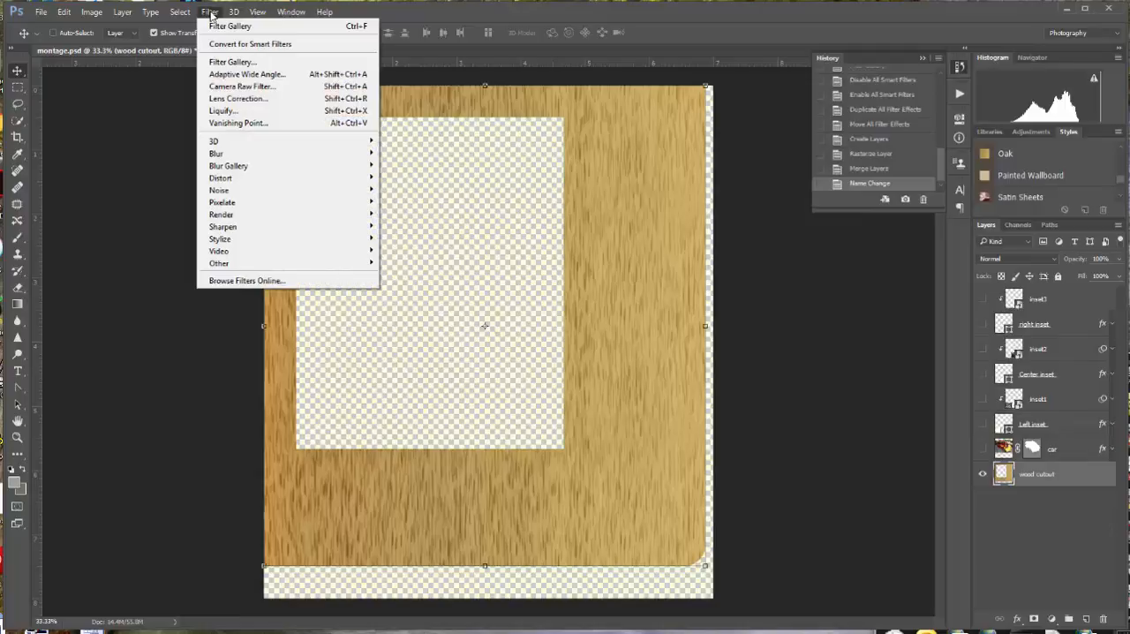
left_click(225, 110)
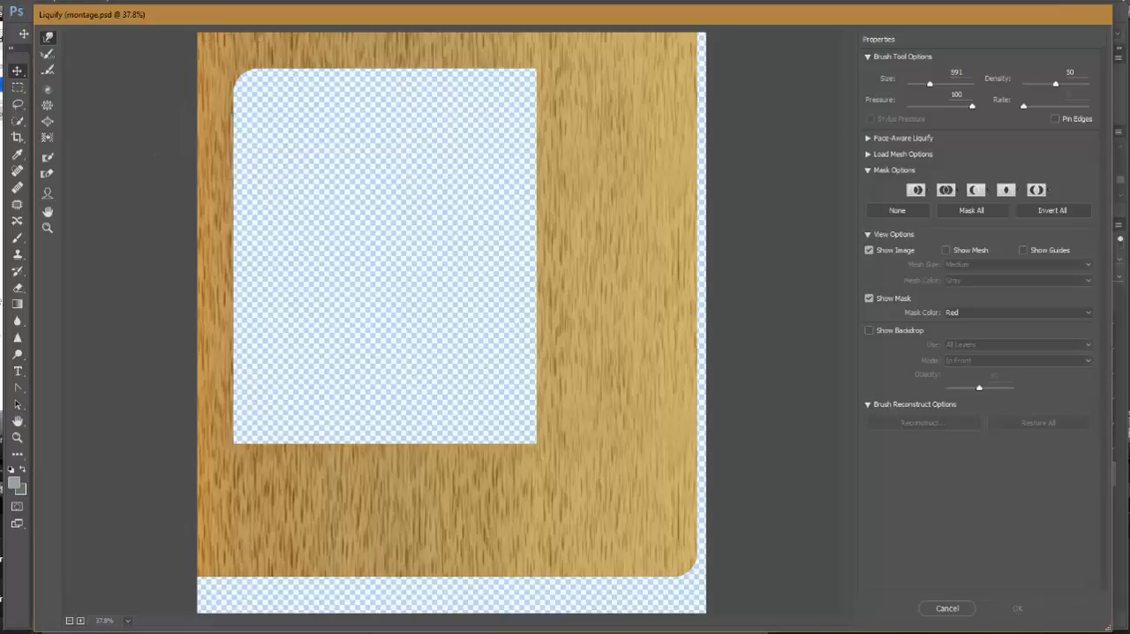
left_click(126, 622)
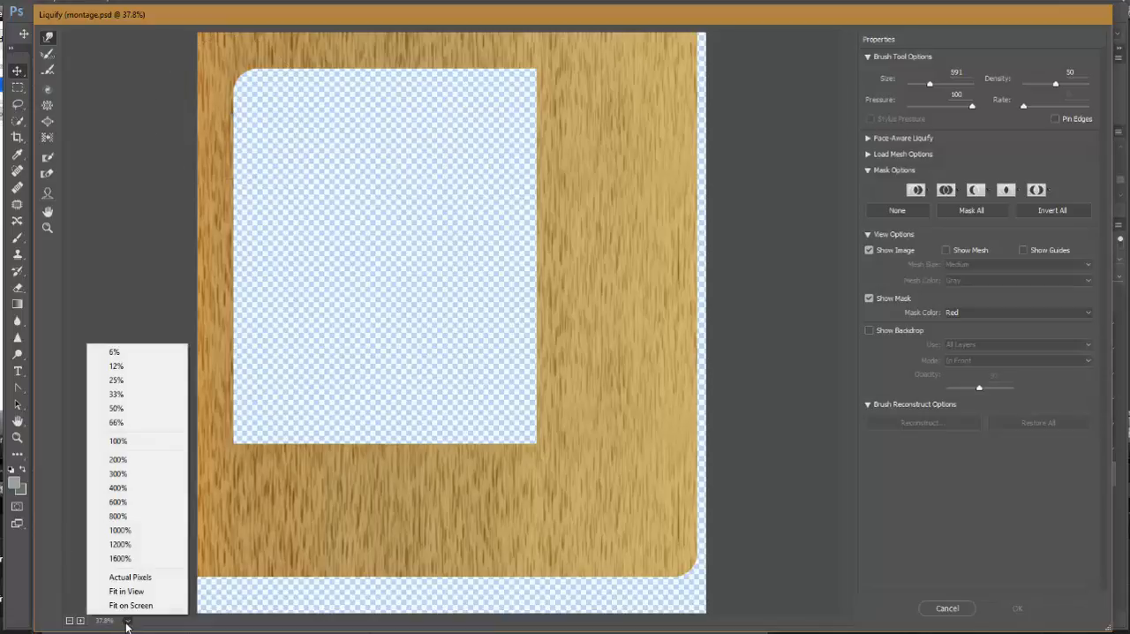
left_click(128, 594)
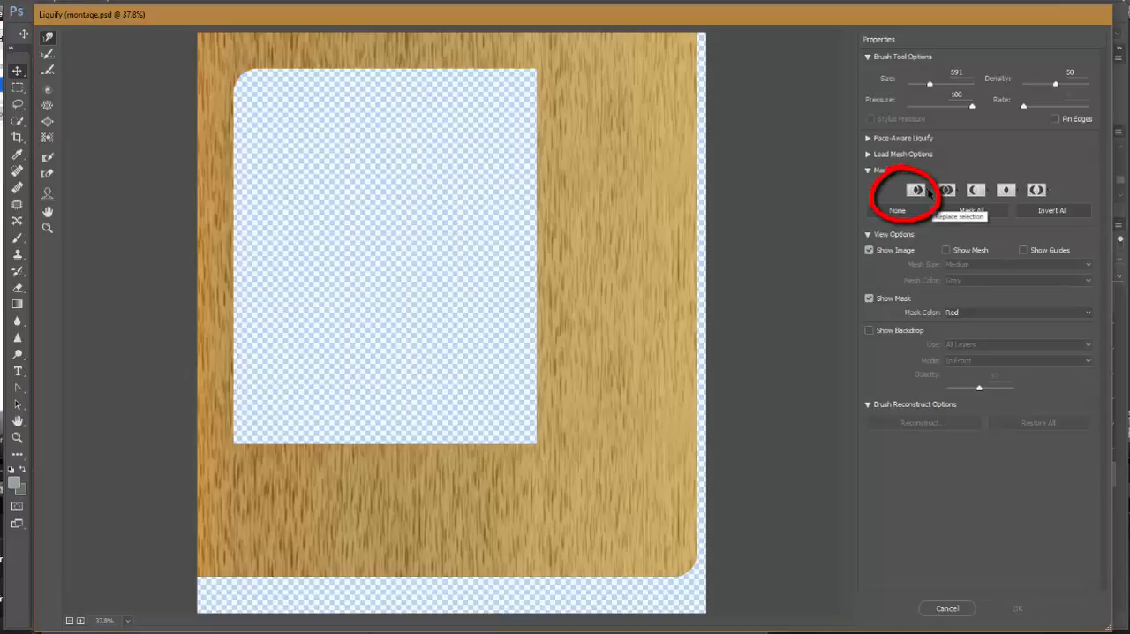
left_click(928, 193)
left_click(942, 222)
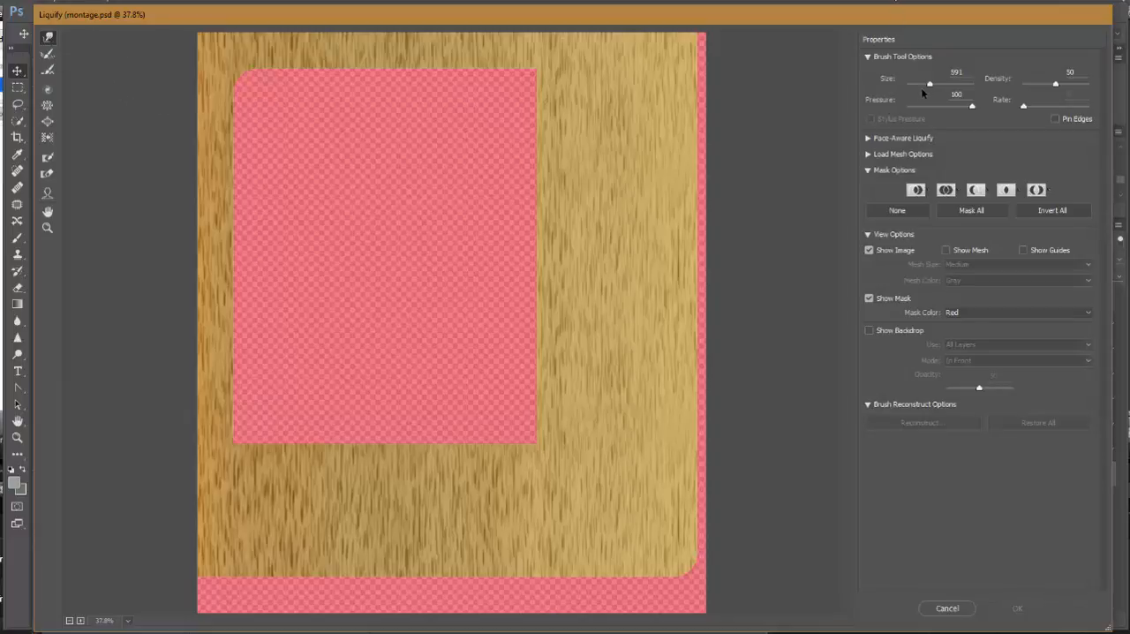
Warp the wood grain beside the upper right edge of the cutout using a Liquify brush size of 184.
left_click_drag(930, 86, 926, 85)
mouse_move(592, 127)
left_mouse_down()
mouse_move(437, 177)
mouse_move(491, 167)
mouse_move(451, 157)
mouse_move(604, 144)
left_mouse_up()
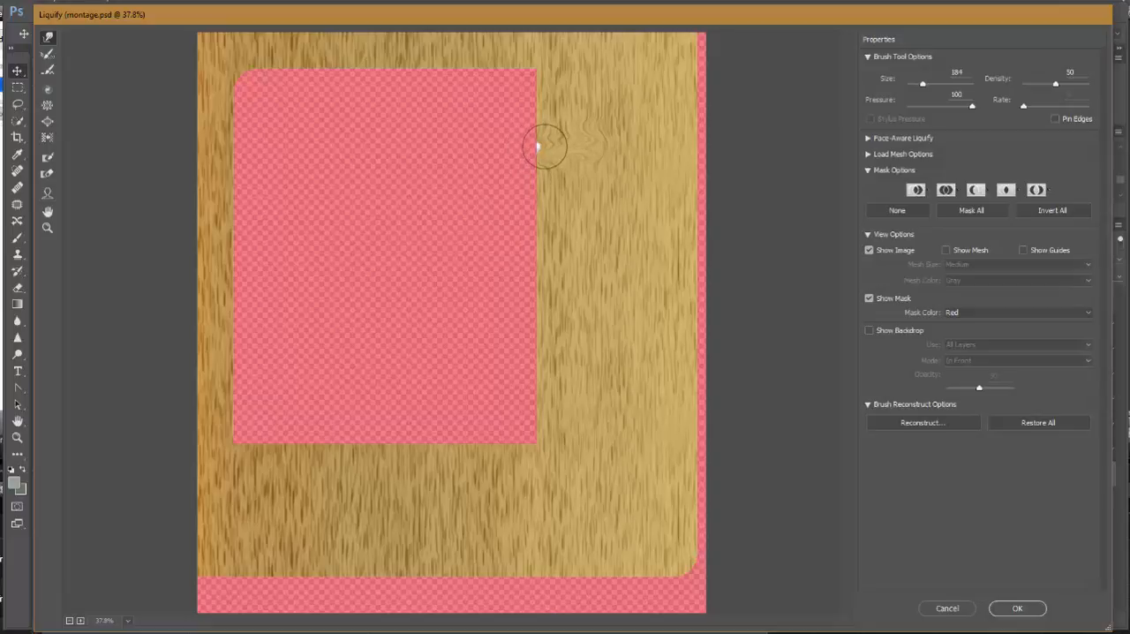
left_click_drag(539, 147, 532, 146)
Enlarge the Liquify brush to 493 and warp the grain across the wide right and lower wood areas.
left_click_drag(925, 85, 929, 86)
mouse_move(527, 212)
left_mouse_down()
mouse_move(549, 153)
mouse_move(560, 167)
mouse_move(579, 149)
mouse_move(533, 165)
mouse_move(559, 180)
mouse_move(611, 156)
mouse_move(576, 187)
mouse_move(555, 274)
mouse_move(588, 271)
mouse_move(666, 322)
mouse_move(653, 334)
mouse_move(683, 350)
mouse_move(695, 288)
mouse_move(659, 253)
mouse_move(699, 271)
left_mouse_up()
mouse_move(691, 109)
left_mouse_down()
mouse_move(650, 94)
mouse_move(665, 90)
mouse_move(662, 68)
mouse_move(645, 185)
mouse_move(667, 192)
mouse_move(630, 442)
mouse_move(656, 485)
mouse_move(621, 547)
mouse_move(587, 552)
mouse_move(589, 570)
mouse_move(640, 477)
mouse_move(619, 370)
mouse_move(563, 455)
mouse_move(477, 513)
mouse_move(493, 508)
mouse_move(479, 540)
mouse_move(385, 561)
mouse_move(350, 516)
mouse_move(361, 466)
mouse_move(280, 480)
mouse_move(244, 531)
mouse_move(218, 494)
mouse_move(185, 390)
mouse_move(230, 347)
mouse_move(273, 344)
left_mouse_up()
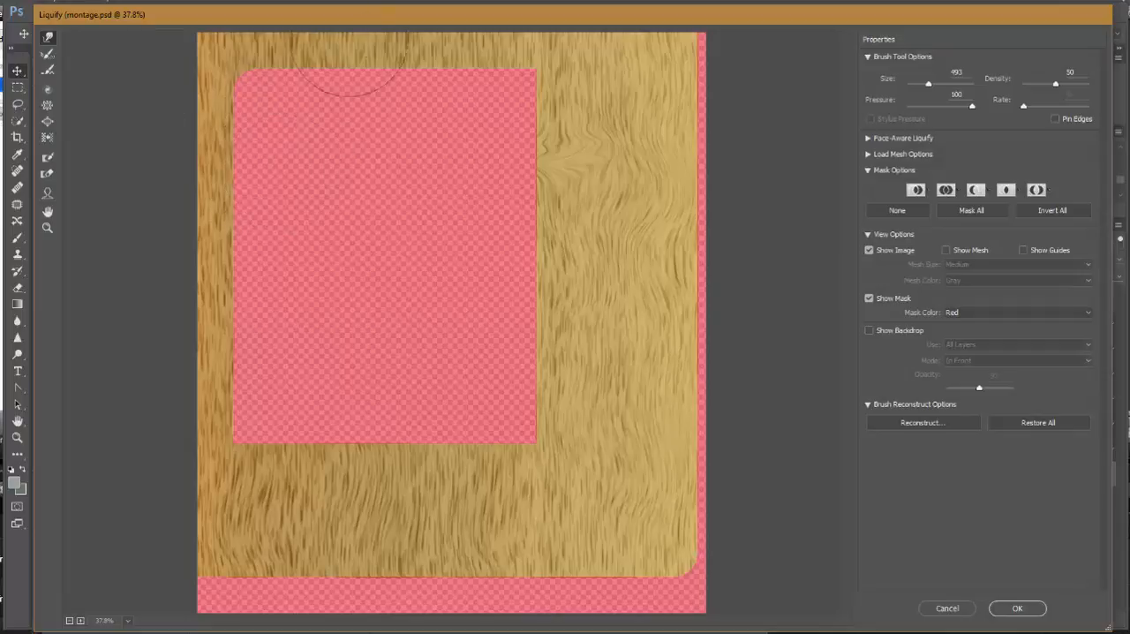
Try pushing the narrow strip of wood above the cutout with large warp strokes.
left_click_drag(343, 76, 338, 125)
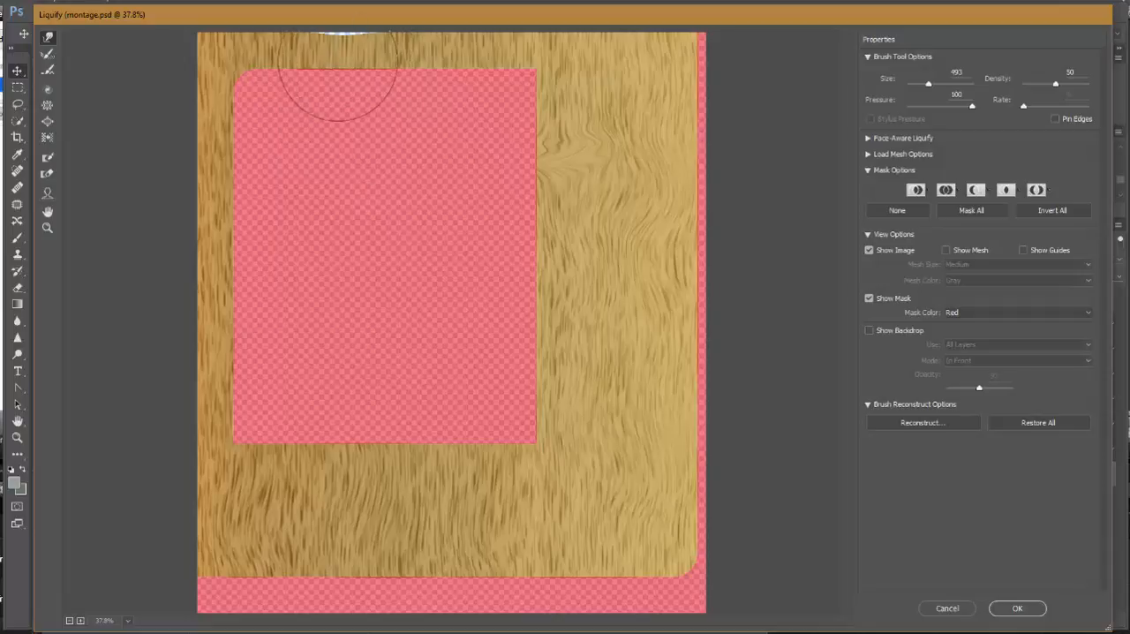
left_click_drag(352, 46, 349, 59)
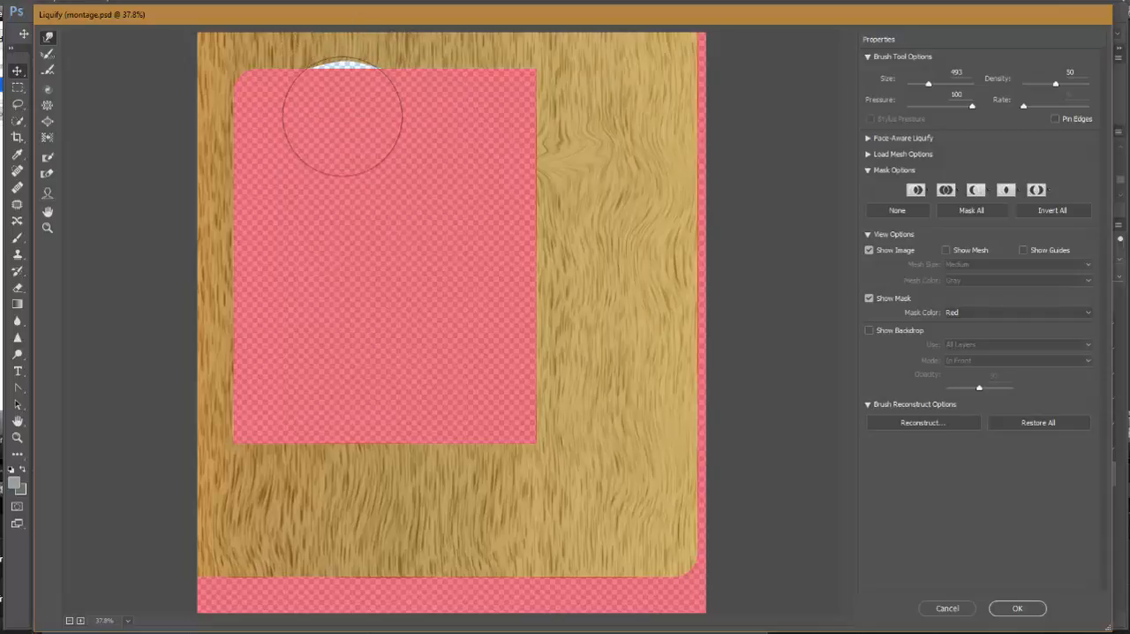
mouse_move(337, 101)
left_mouse_down()
mouse_move(330, 129)
mouse_move(351, 122)
left_mouse_up()
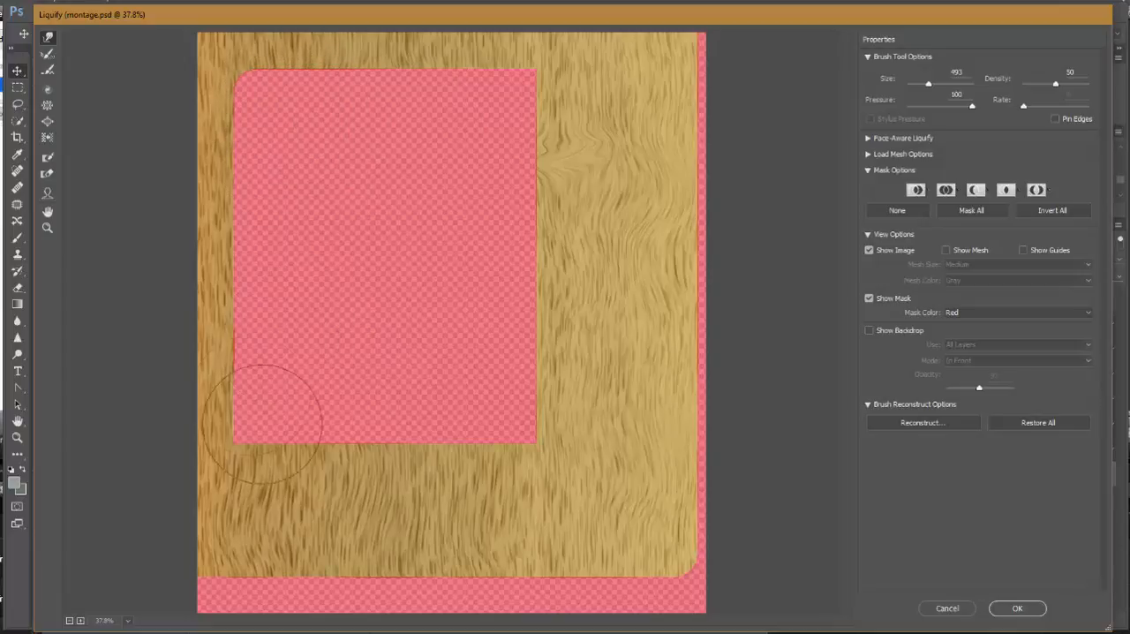
Warp the wood grain below the cutout further and apply the Liquify distortion.
mouse_move(471, 489)
left_mouse_down()
mouse_move(482, 459)
mouse_move(557, 412)
mouse_move(535, 412)
mouse_move(546, 431)
mouse_move(547, 421)
left_mouse_up()
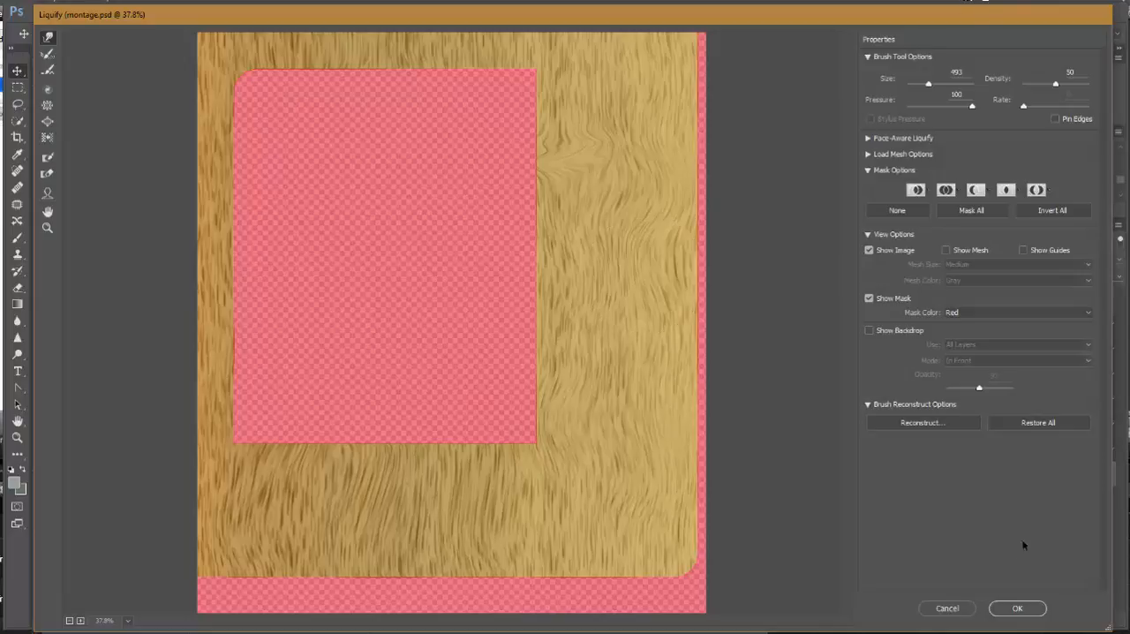
left_click(1018, 609)
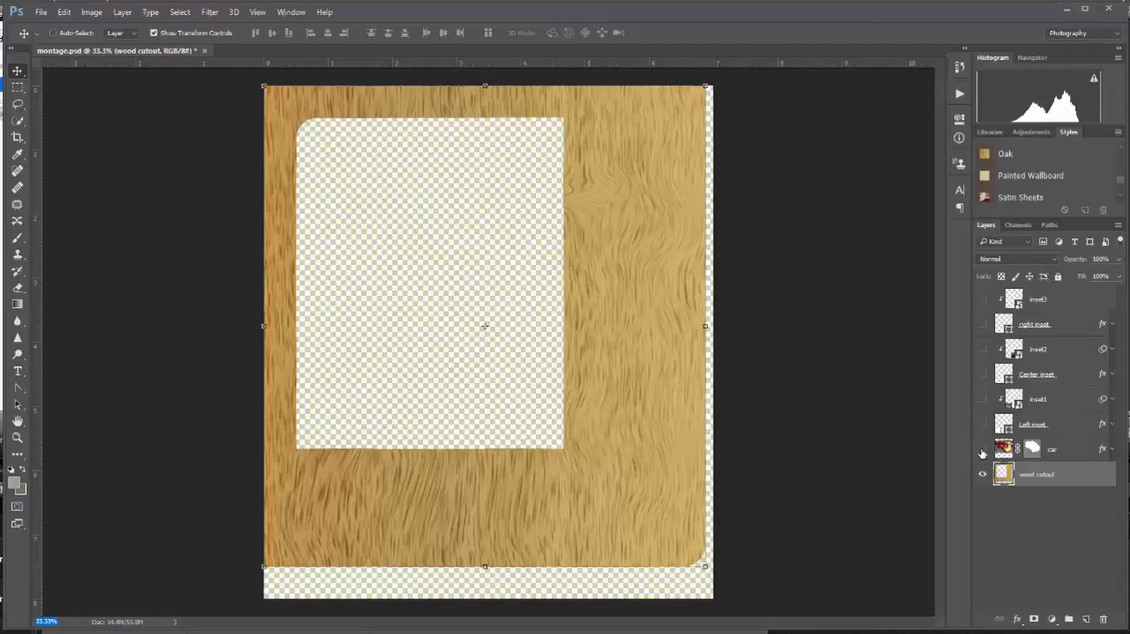
Show only the car layer and set the Eyedropper's sample size to 5 by 5 Average.
left_click(982, 452, "alt")
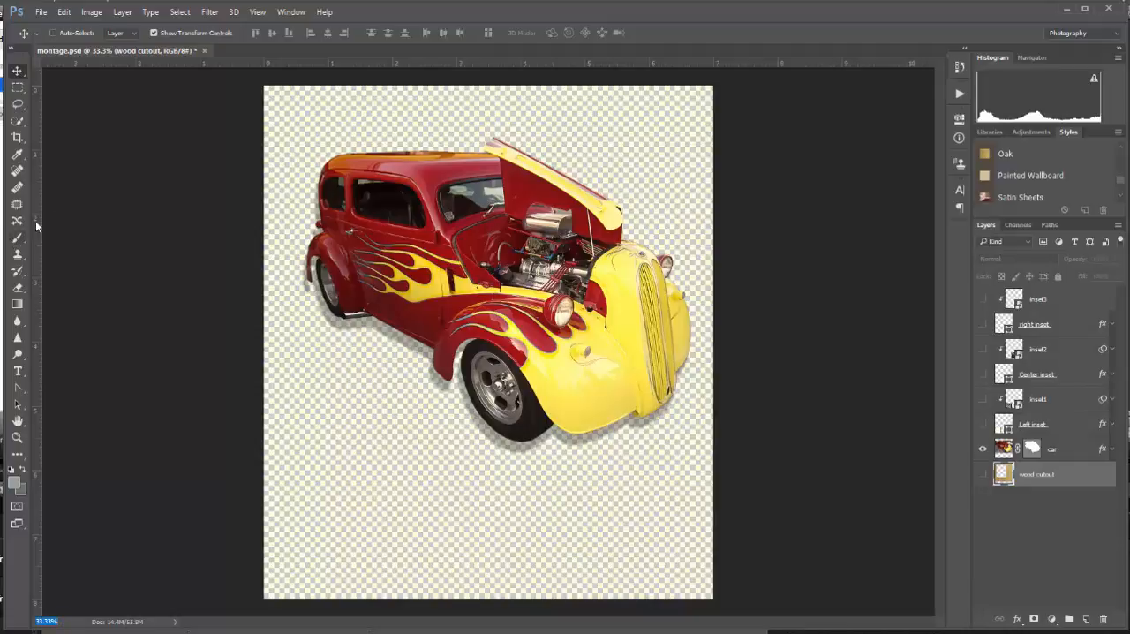
left_click(18, 154)
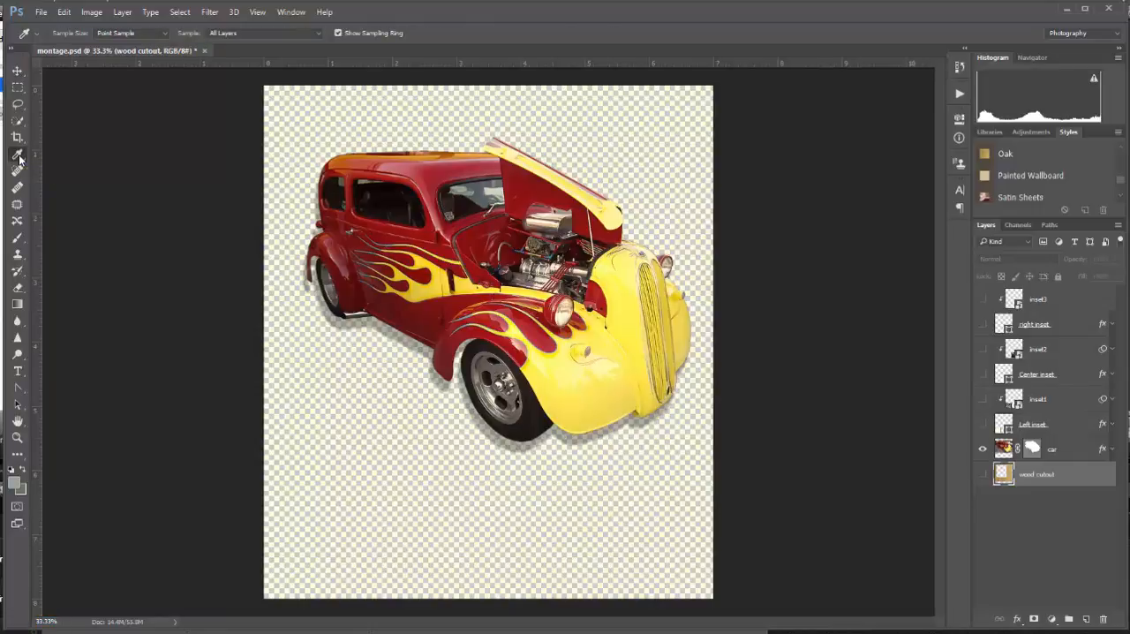
left_click(166, 37)
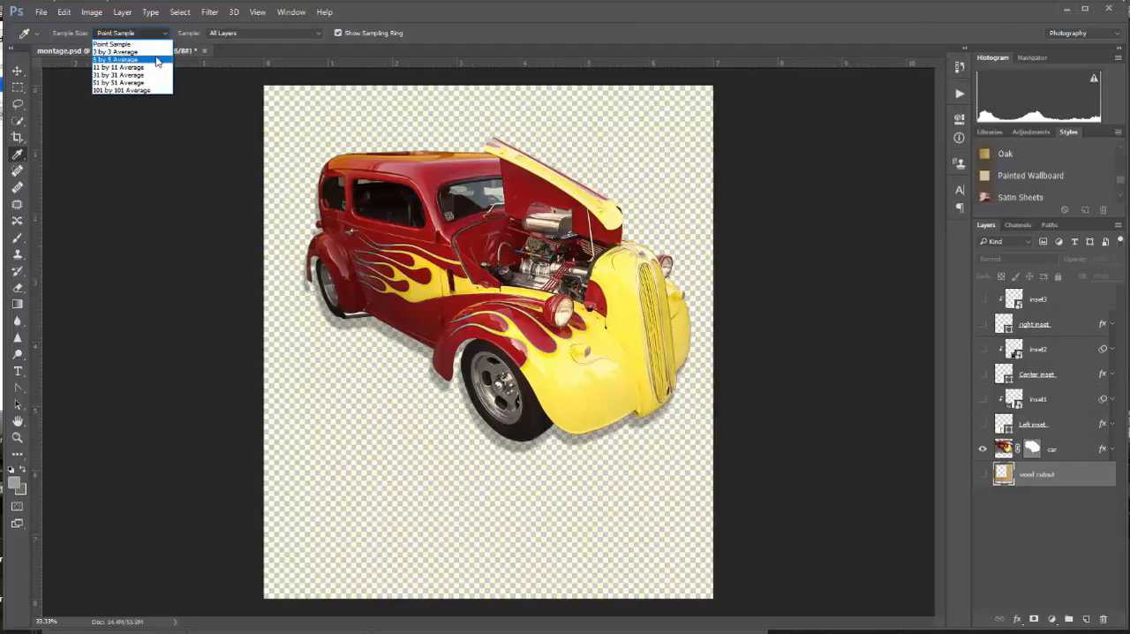
left_click(158, 59)
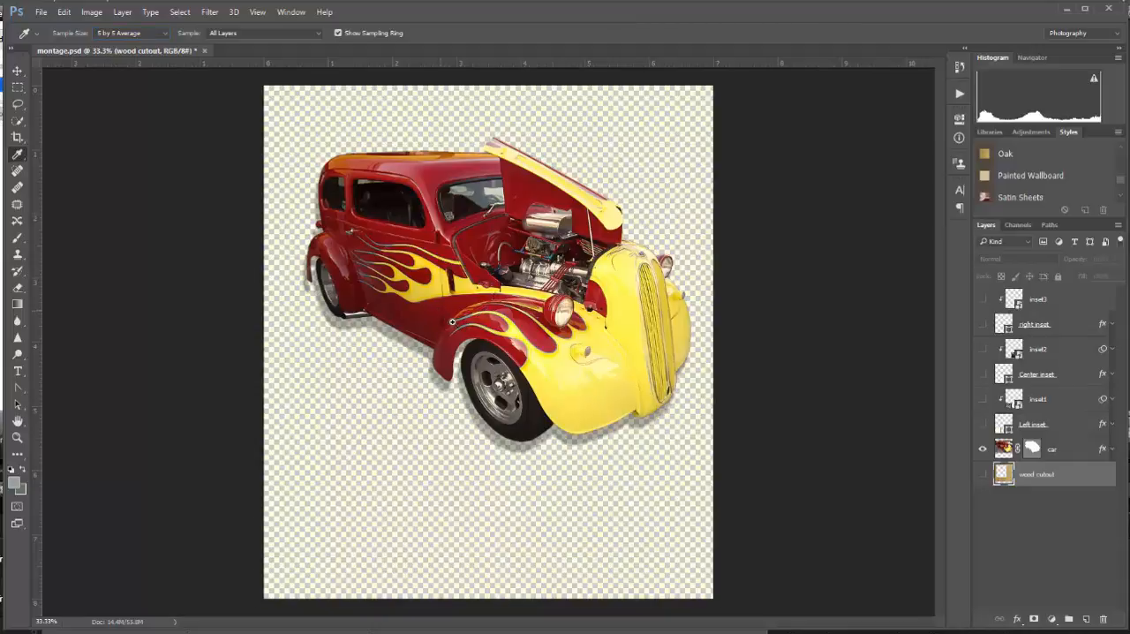
Sample the teal tip of the flame pinstripe on the front fender as the foreground color.
scroll(450, 315, "up", 2)
scroll(467, 343, "up", 6)
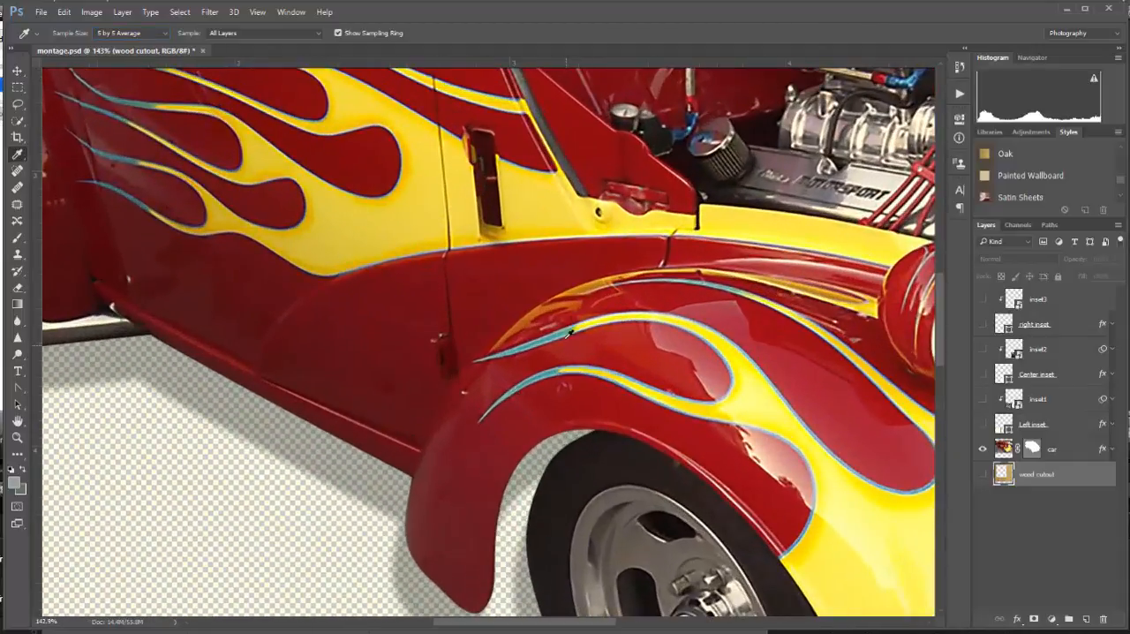
left_click(565, 328)
left_click(558, 331)
mouse_move(558, 330)
left_mouse_down()
mouse_move(546, 338)
mouse_move(557, 329)
left_mouse_up()
Sample the silver-gray of the car's rear wheel as the background color.
left_click_drag(250, 370, 631, 450)
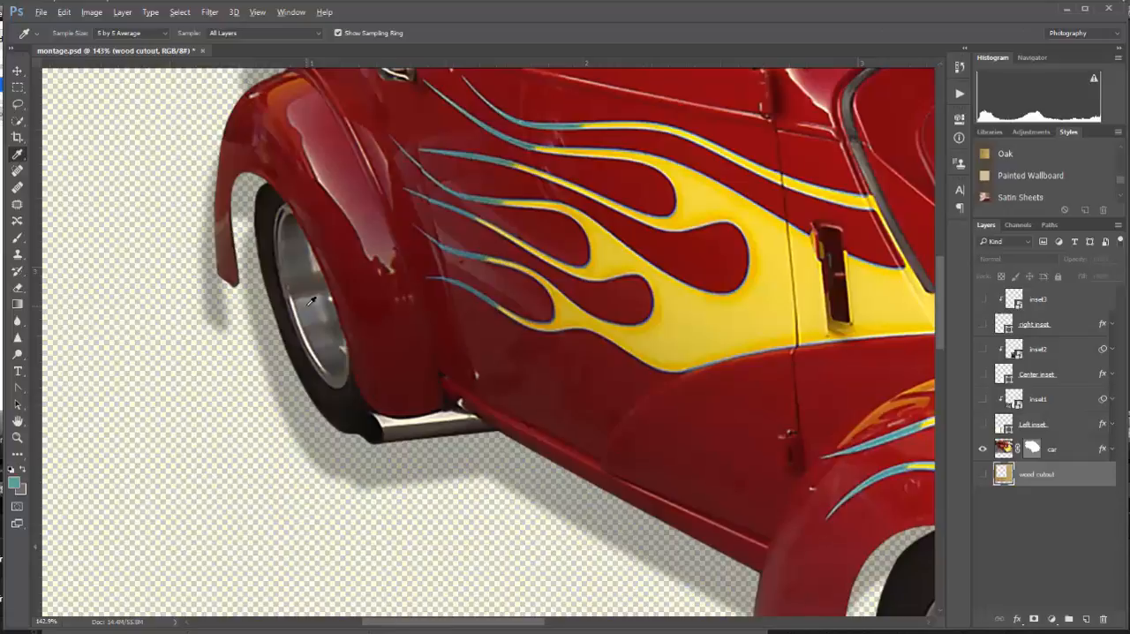
left_click_drag(310, 301, 313, 316)
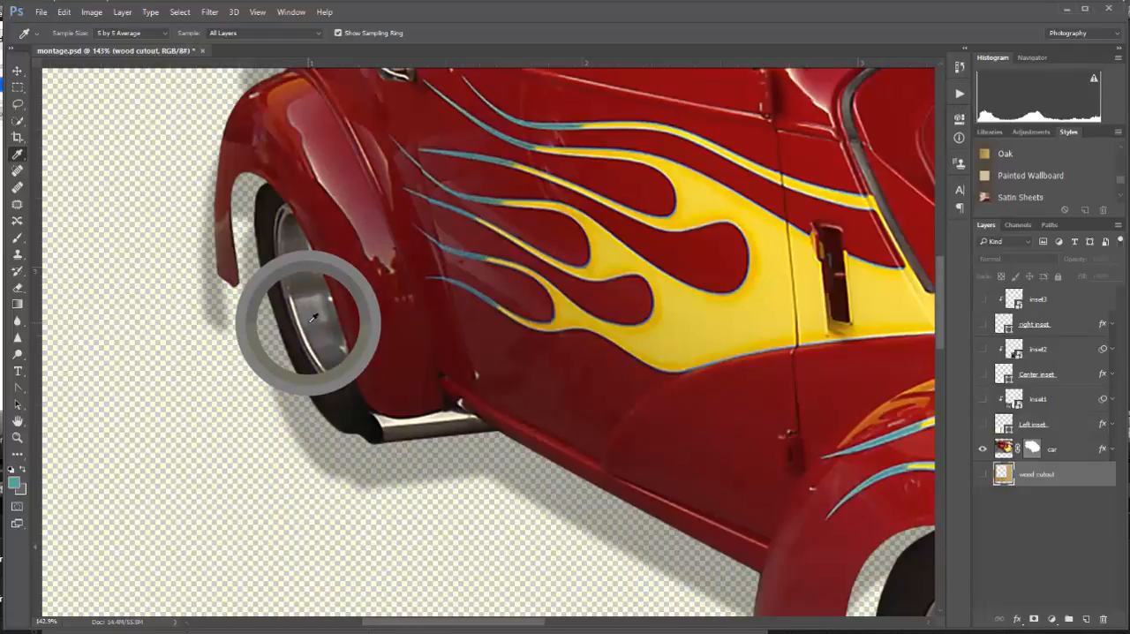
left_click_drag(312, 318, 302, 307)
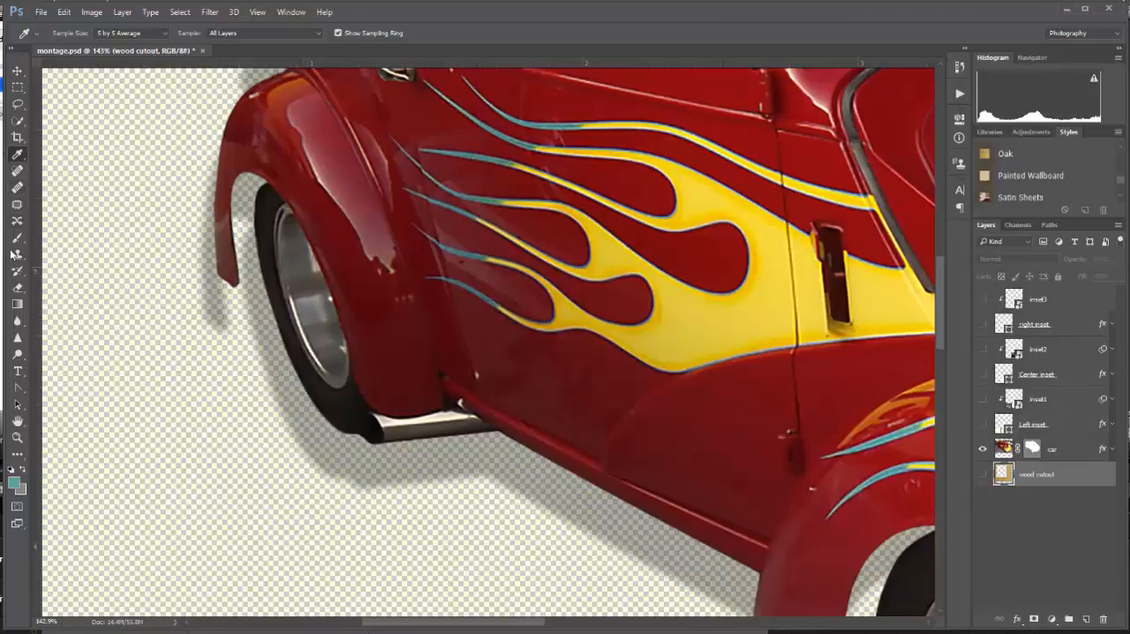
Show the Gradient tool's presets as a Small List and choose the Foreground to Background gradient.
left_click(17, 304)
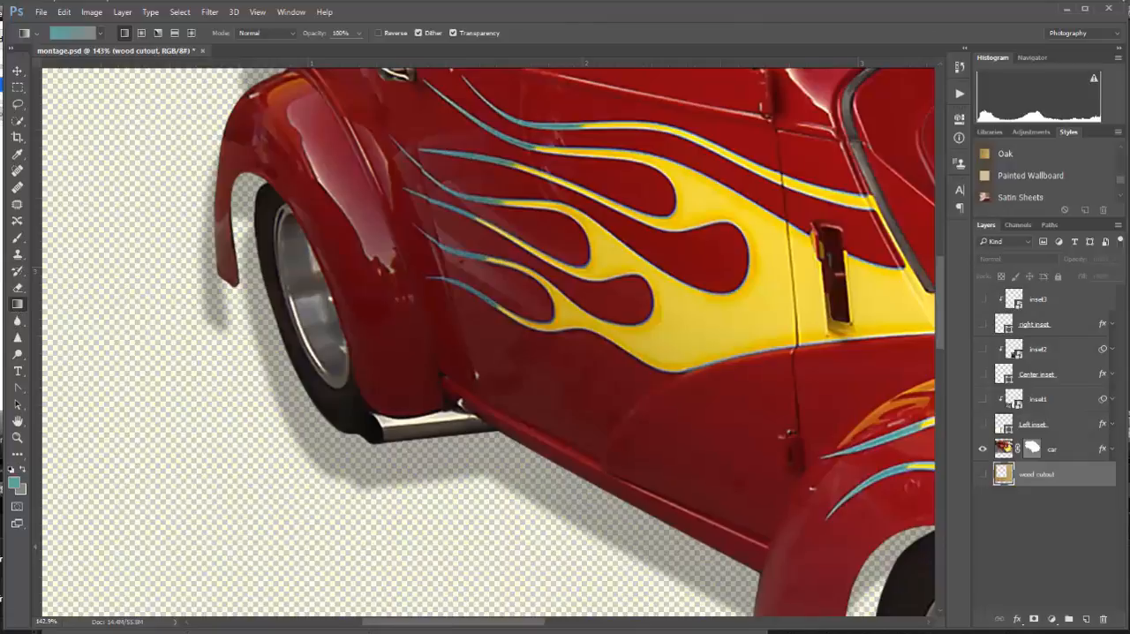
left_click(100, 35)
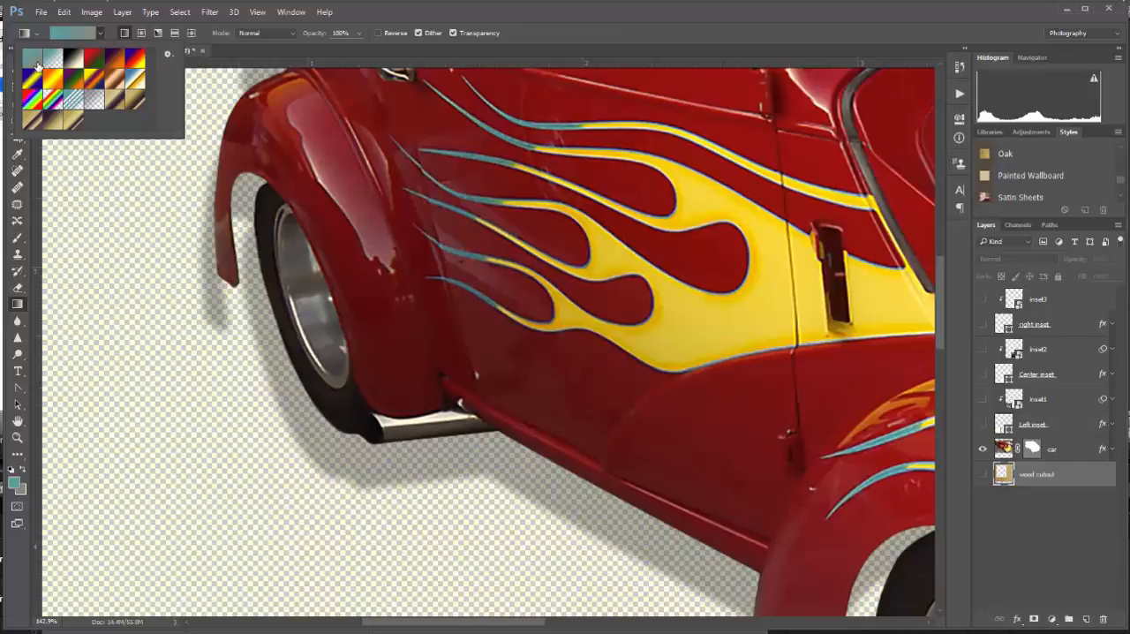
left_click(167, 55)
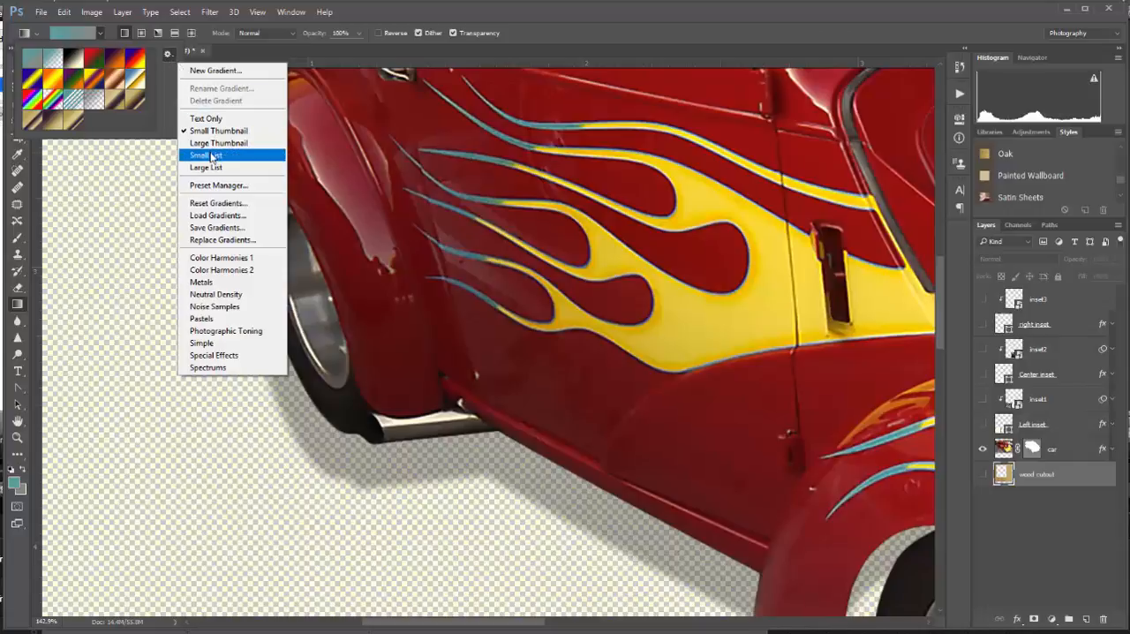
left_click(212, 156)
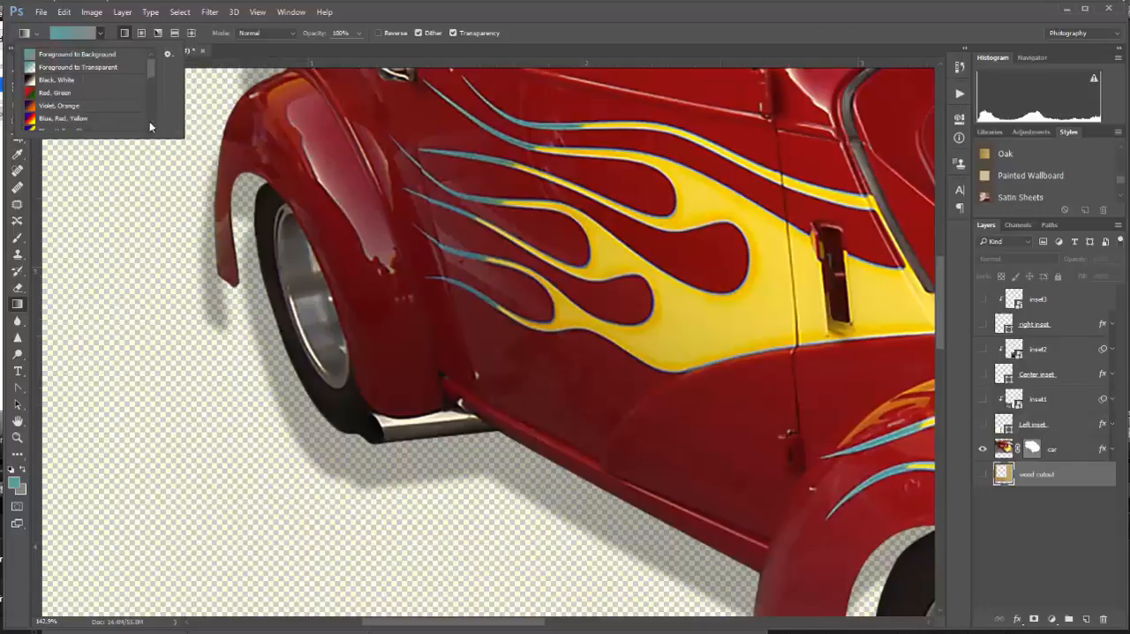
double_click(97, 56)
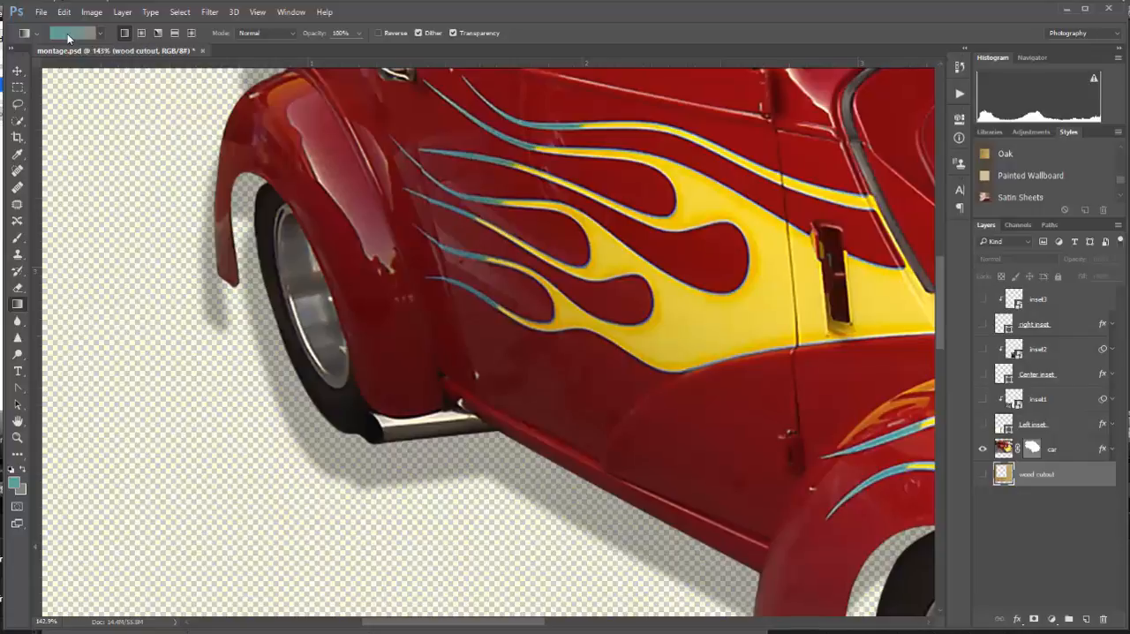
Edit the gradient, moving the teal color stop inward toward the middle and the gray stop to 61%.
left_click(67, 33)
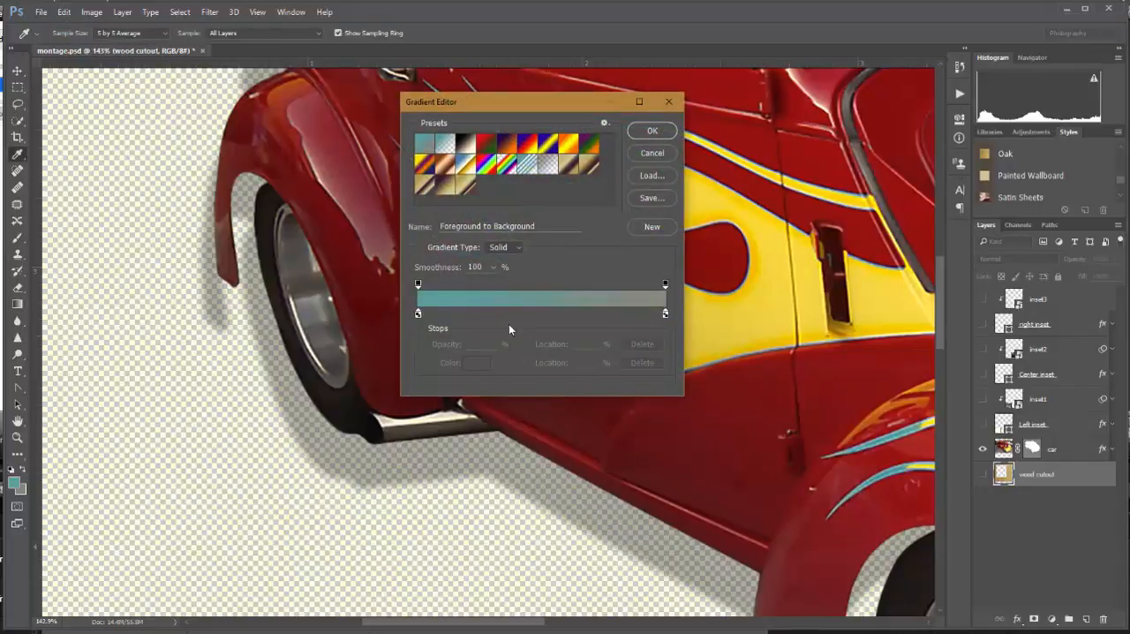
left_click(419, 313)
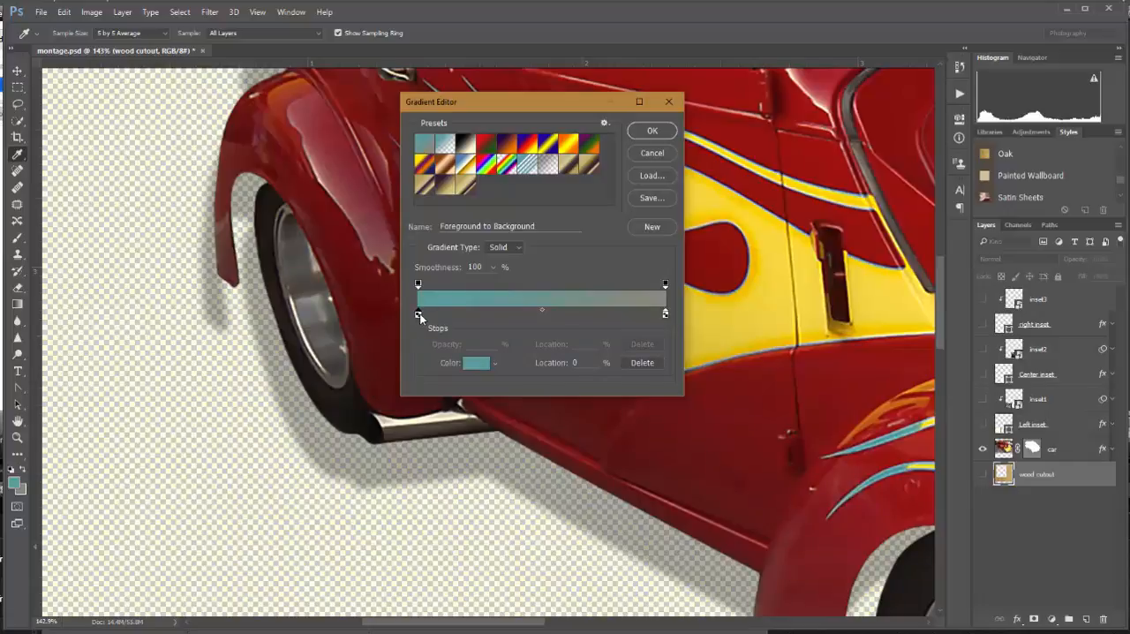
left_click_drag(419, 313, 514, 318)
left_click_drag(666, 320, 571, 326)
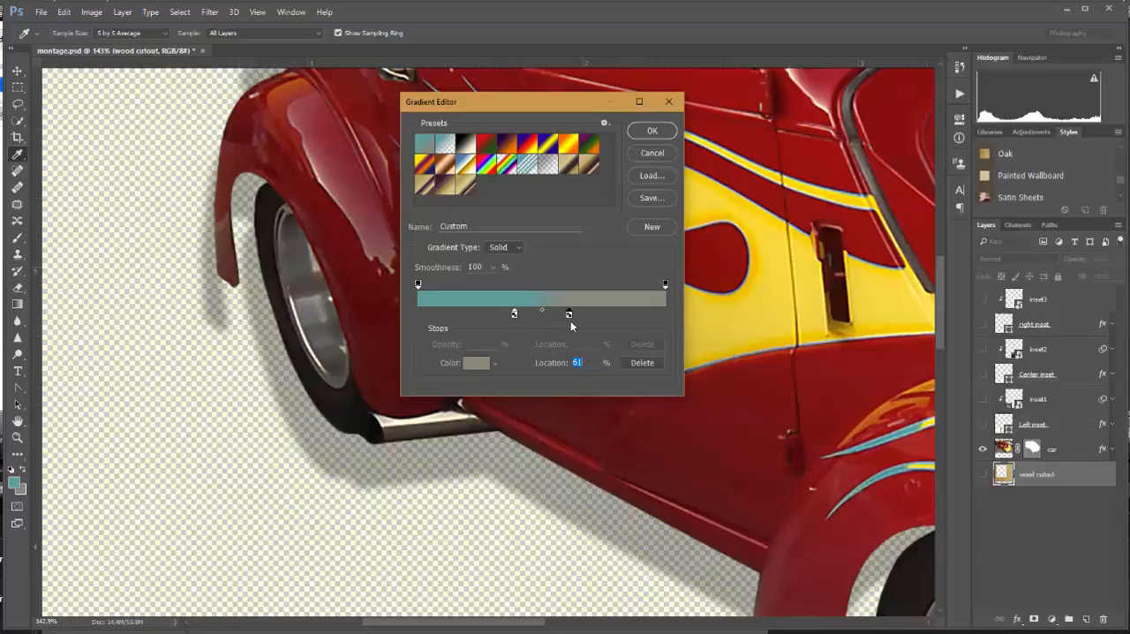
Add two gray color stops to the gradient, one at 19% and one at 0%.
left_click(420, 314)
left_click_drag(420, 314, 468, 316)
left_click(423, 315)
left_click_drag(422, 314, 418, 314)
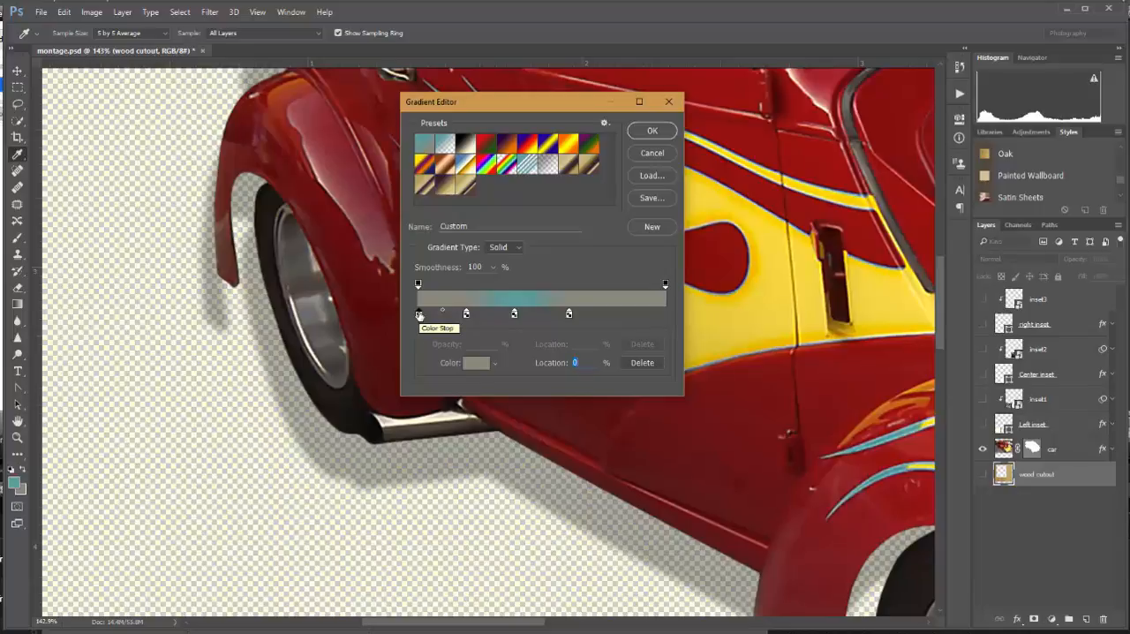
Set the 0% color stop to near-white feffff and add a matching stop at 99%.
double_click(419, 314)
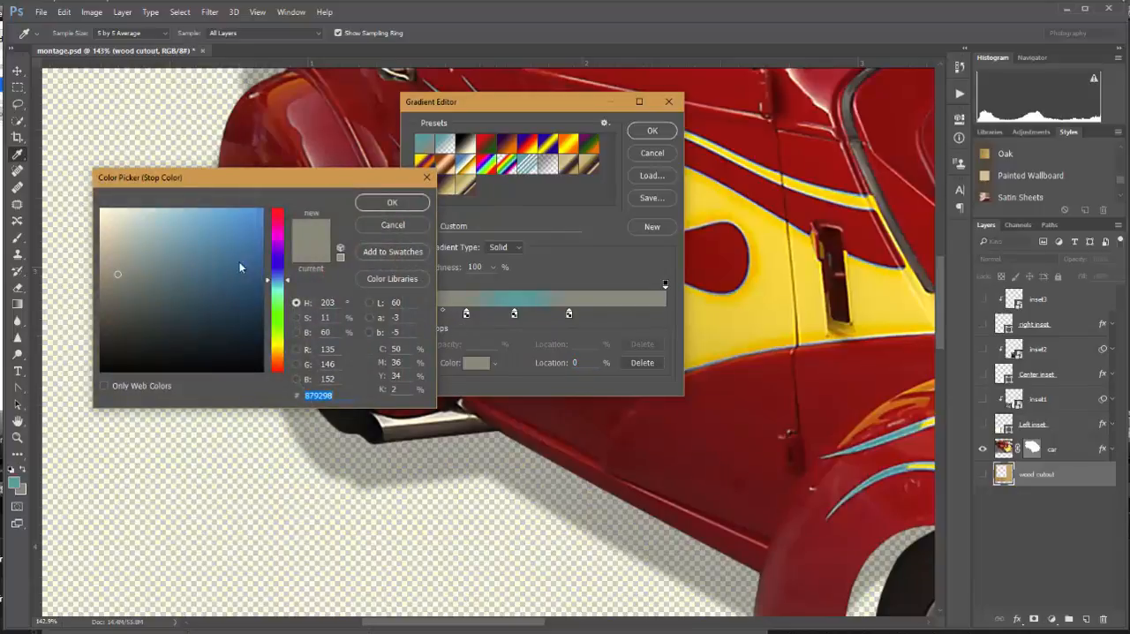
left_click(101, 208)
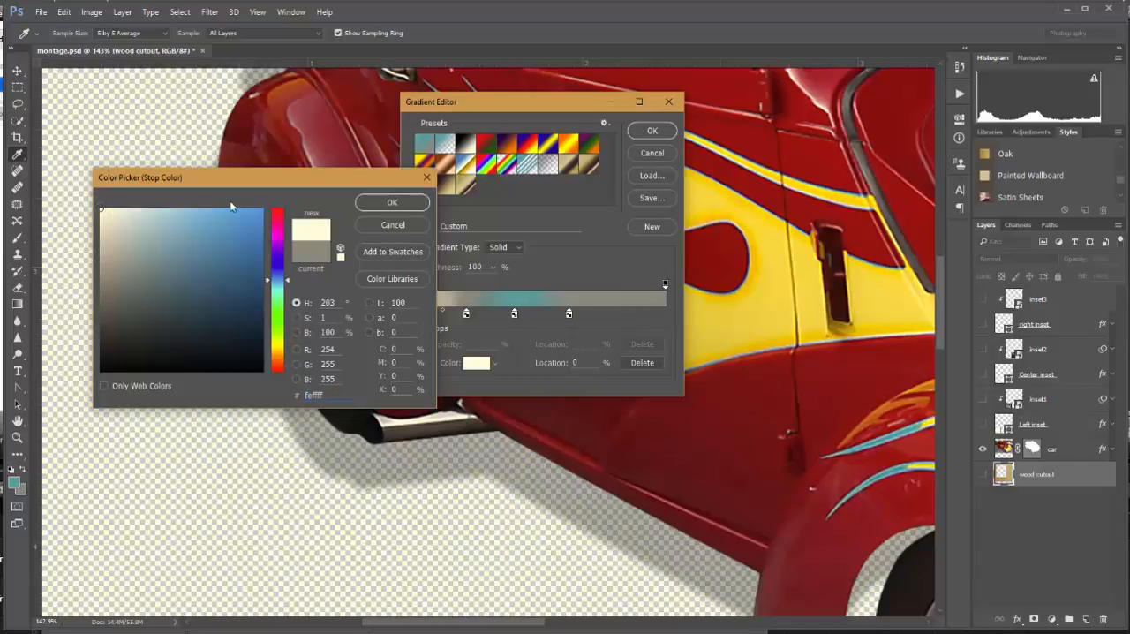
left_click(392, 205)
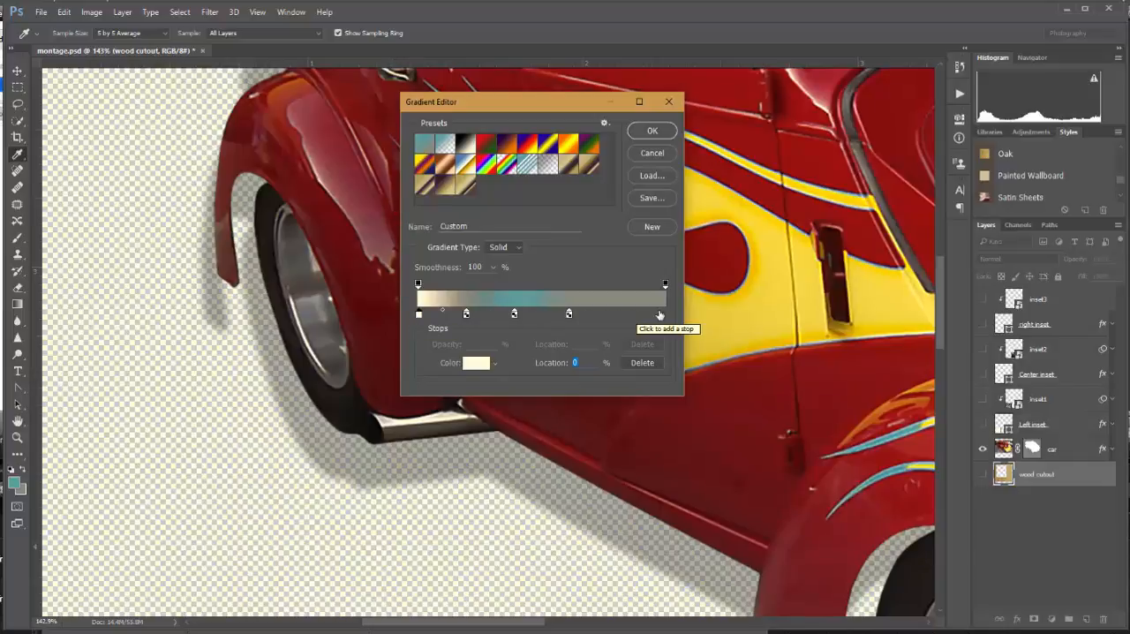
left_click(664, 314)
Name the gradient "car background", save it as a new preset and accept the gradient edits.
left_click_drag(484, 225, 403, 226)
type("carbackground")
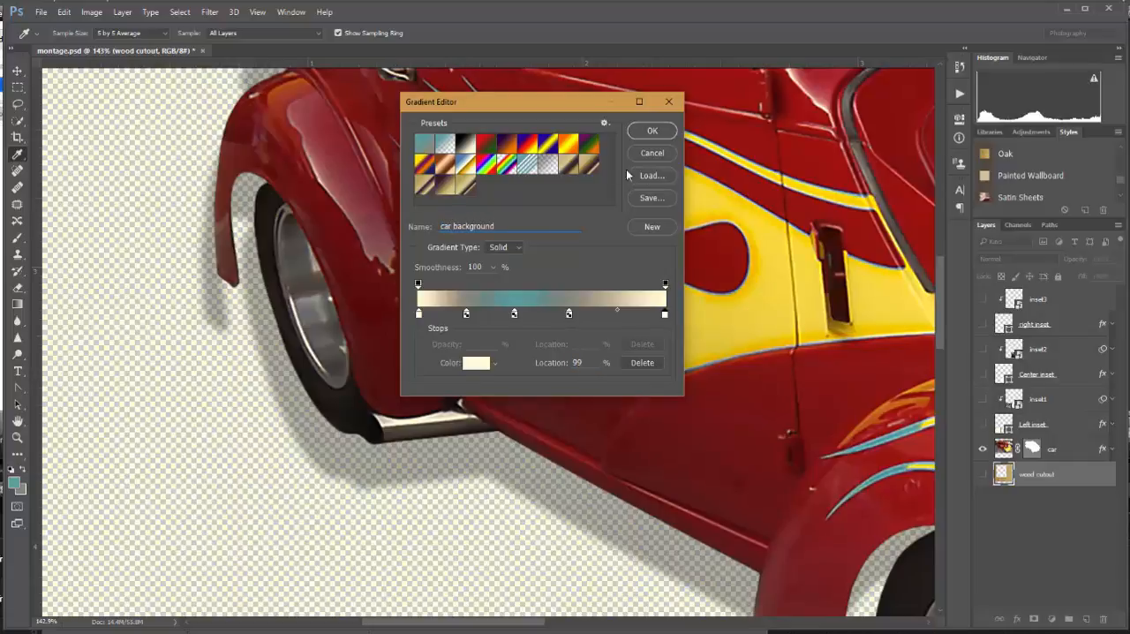
left_click(649, 229)
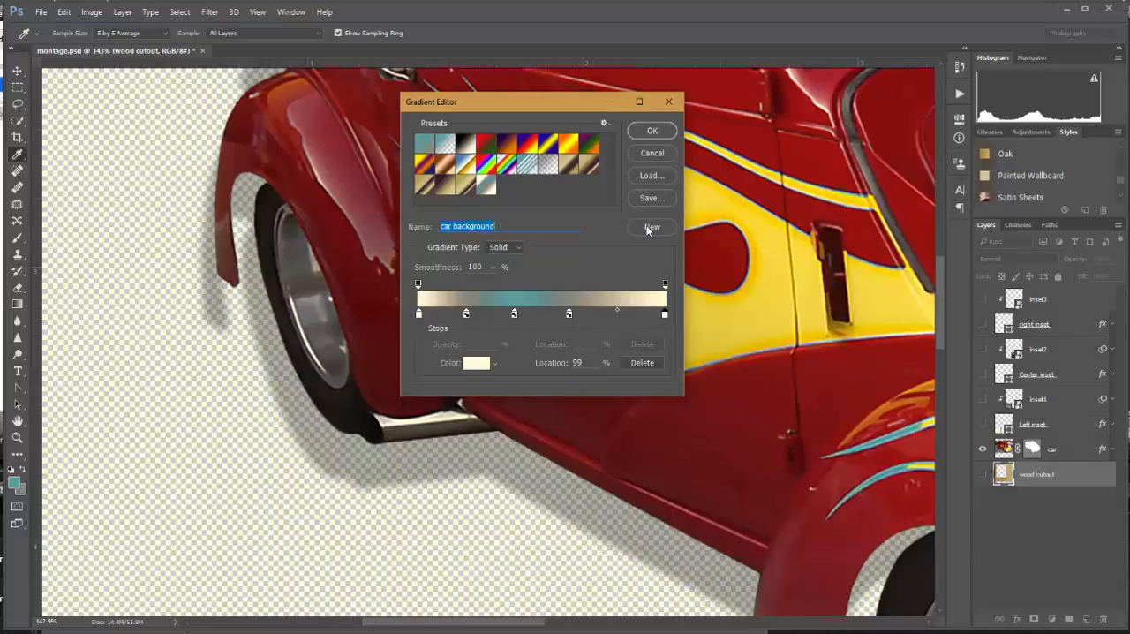
left_click(652, 131)
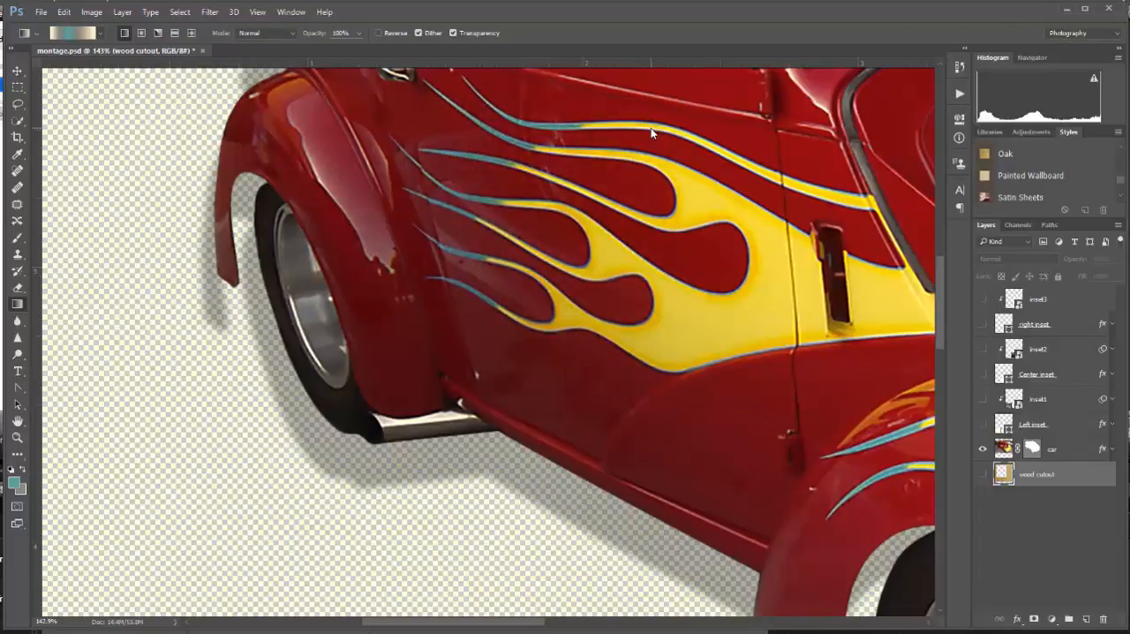
Create a new layer beneath the wood cutout layer and name it "Background".
left_click(1086, 620)
left_click_drag(1059, 479, 1048, 526)
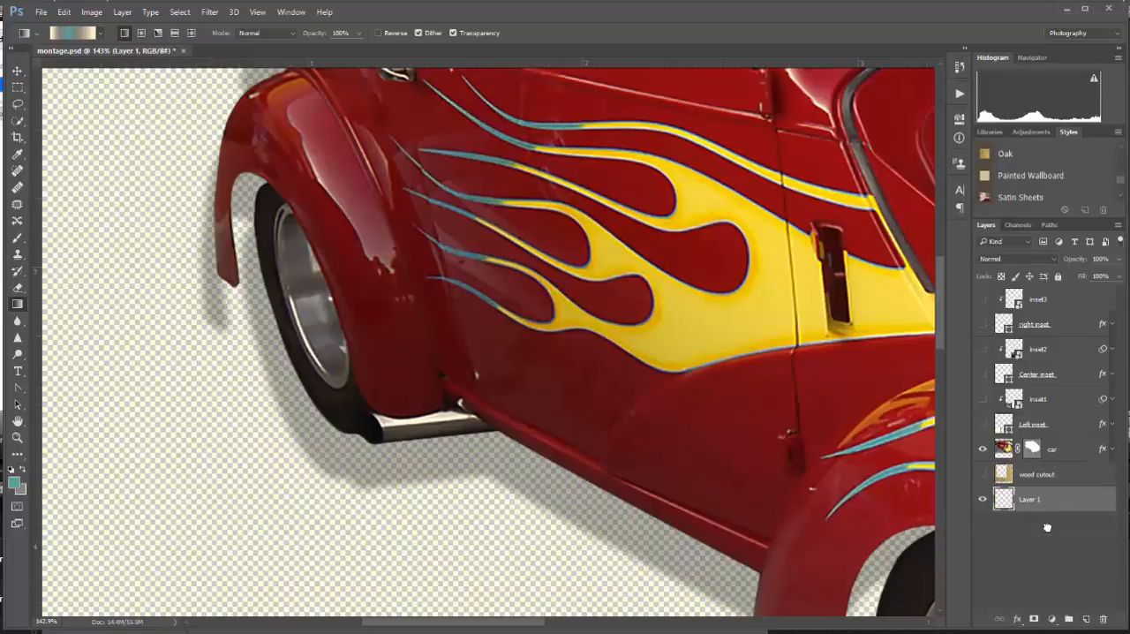
double_click(1043, 500)
type("Background")
key("Return")
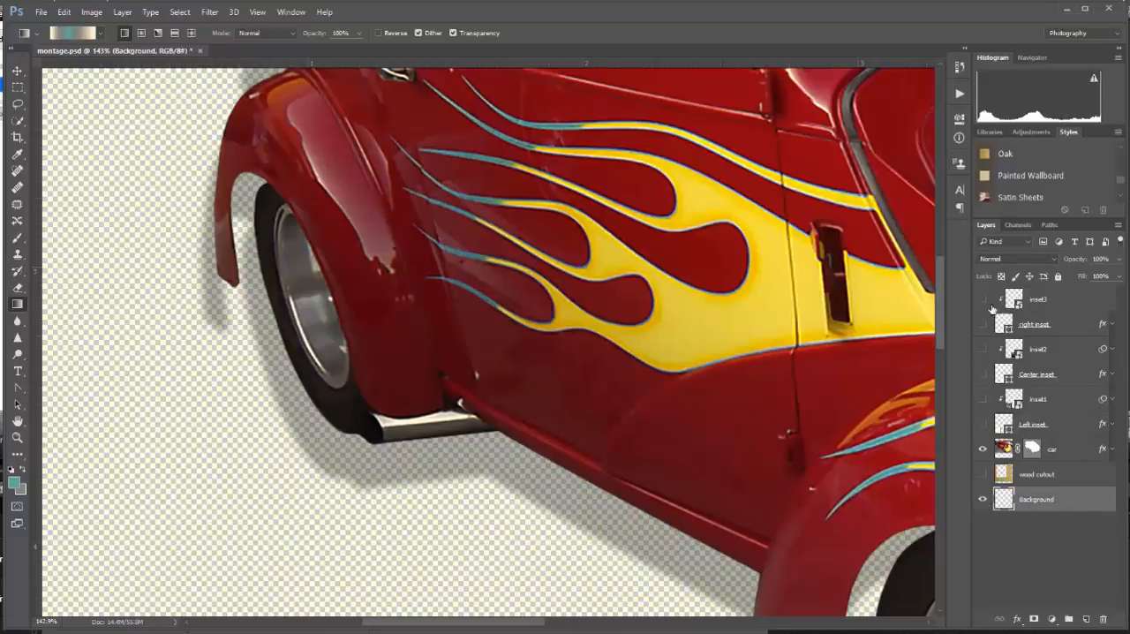
Show all hidden layers and fill the Background layer with the car background gradient, running diagonally across the wood cutout's opening.
left_click_drag(984, 300, 983, 475)
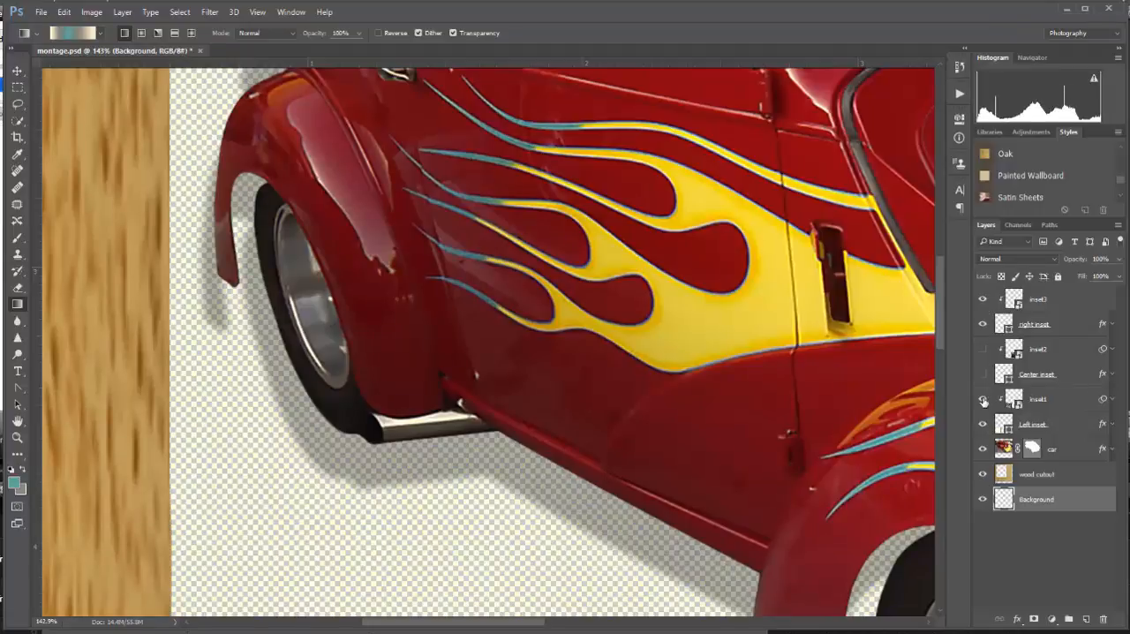
left_click(17, 422)
double_click(17, 422)
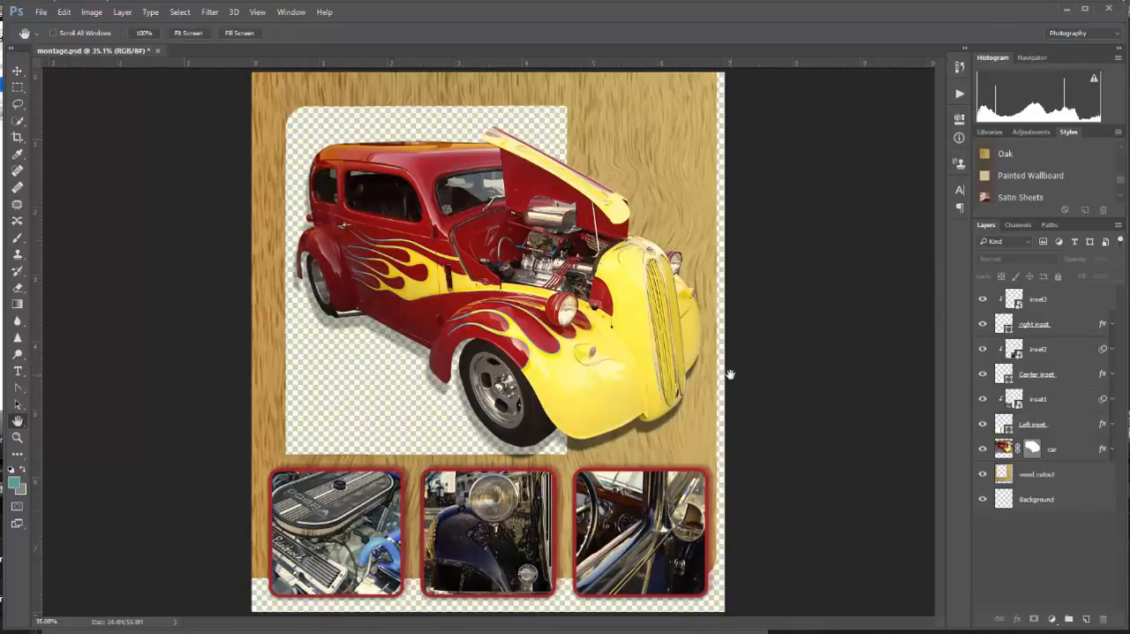
left_click(16, 303)
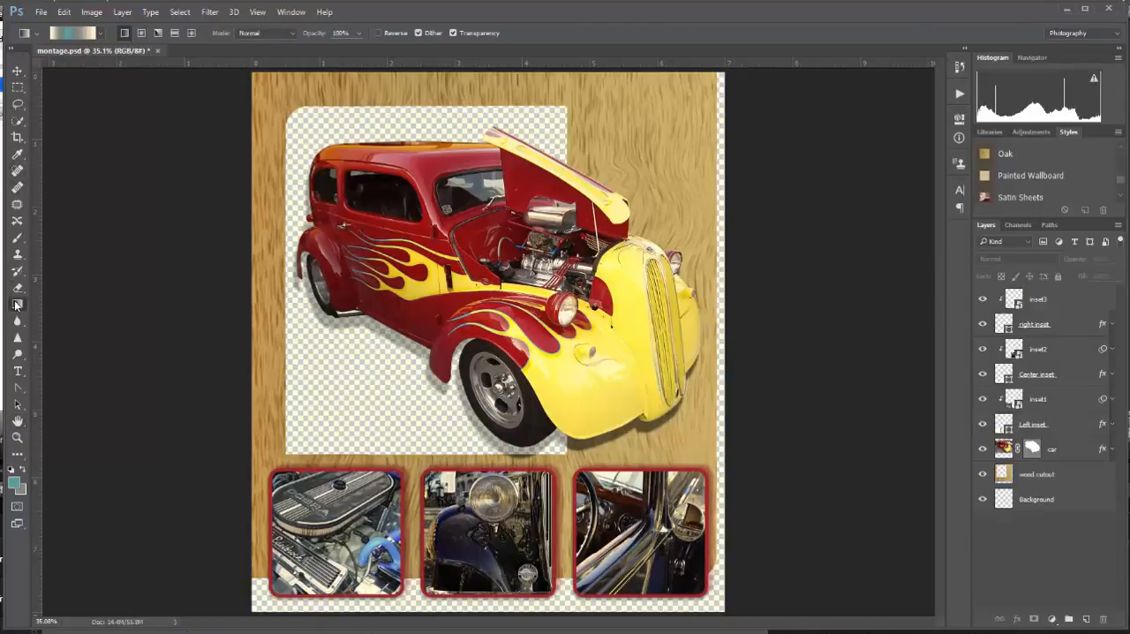
left_click(1030, 501)
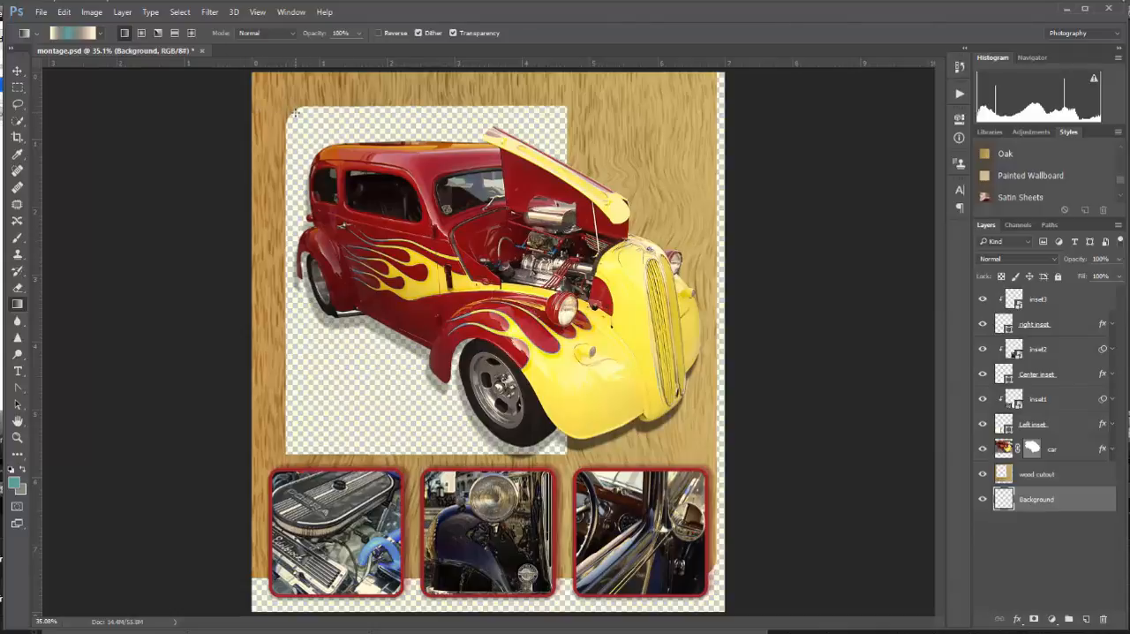
left_click_drag(300, 117, 550, 439)
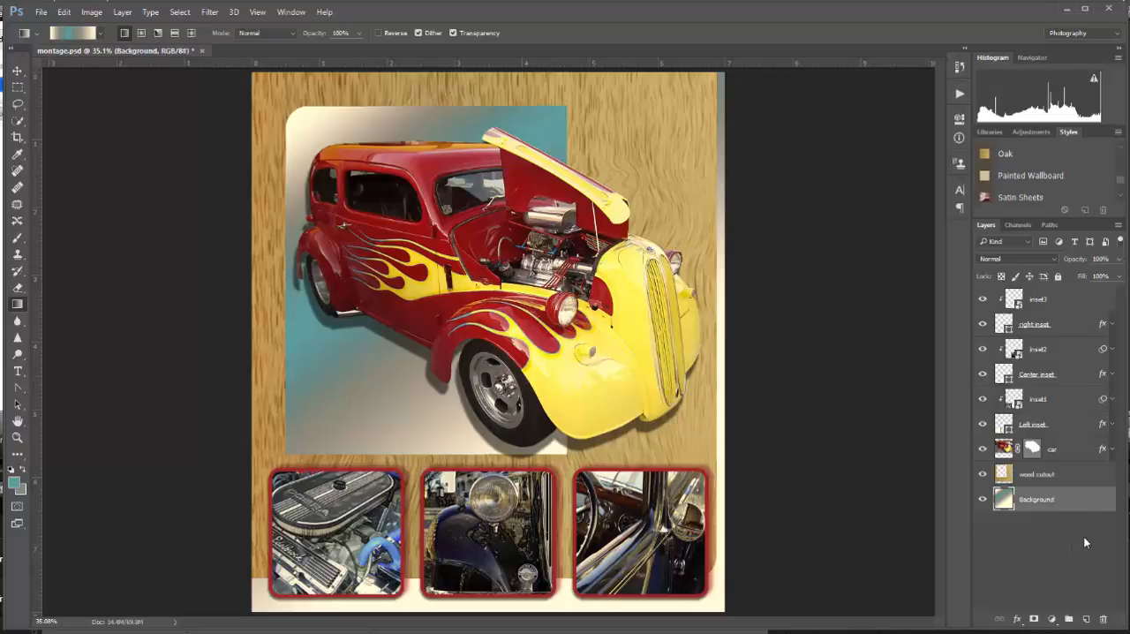
Create a new layer above the Background layer and name it "background Pattern".
left_click(1087, 619)
double_click(1038, 501)
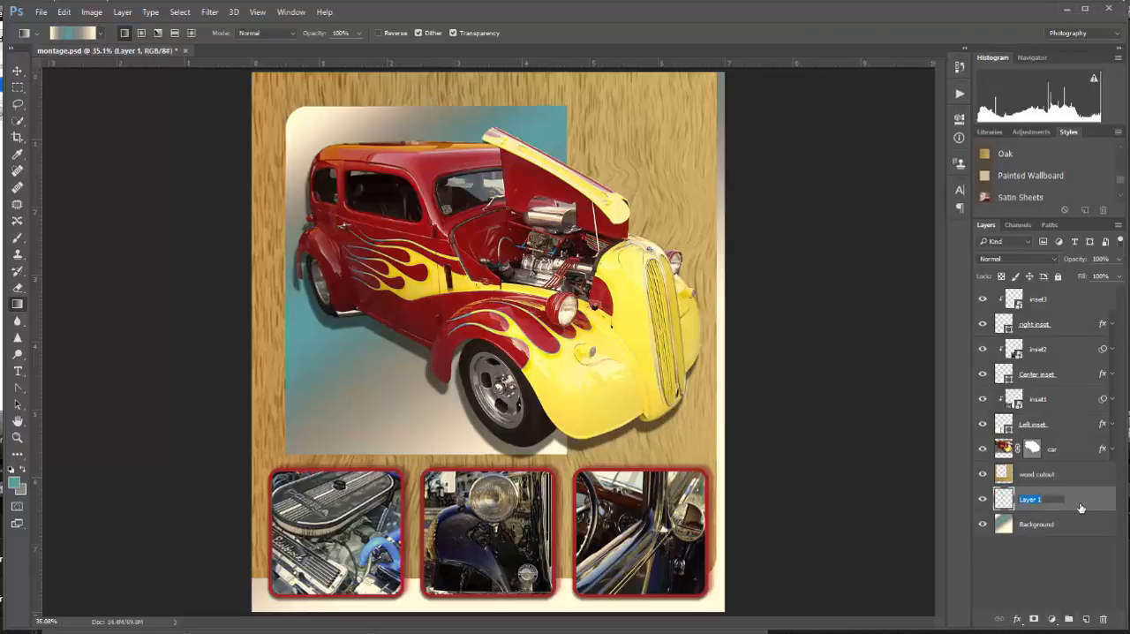
type("background Pattern")
key("Return")
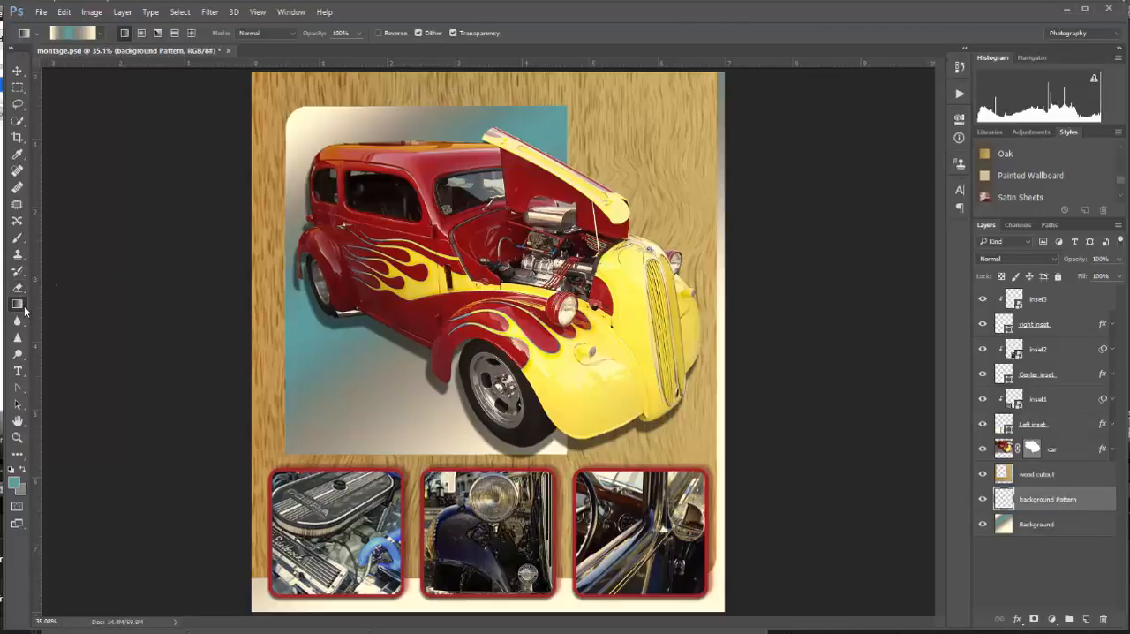
Choose the Paint Bucket tool and set its fill source to Pattern.
left_click(18, 354)
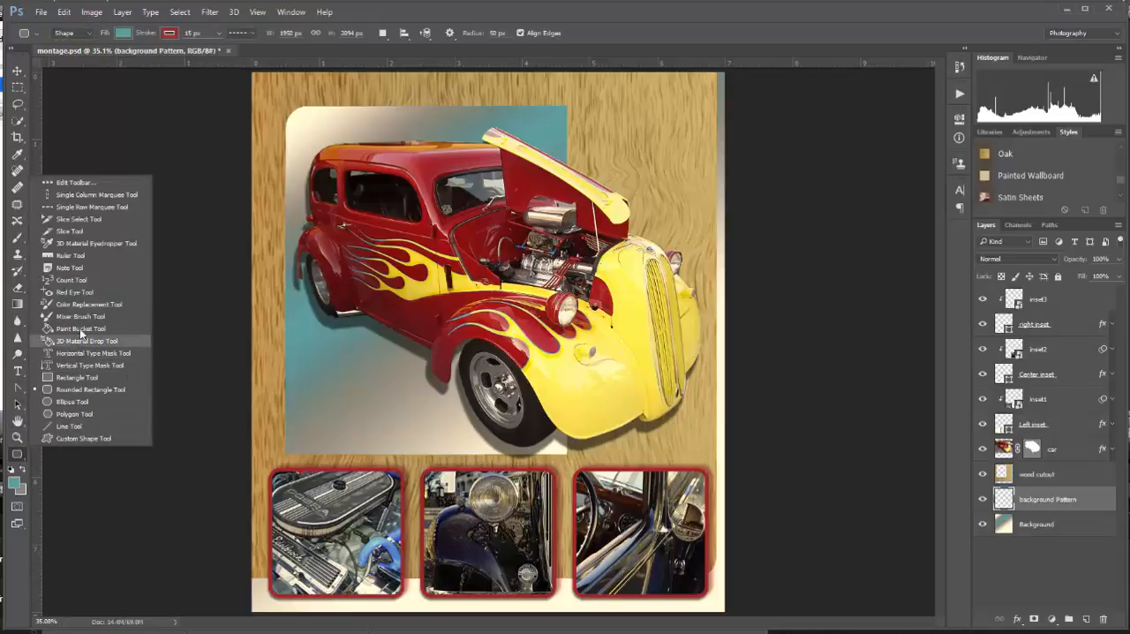
left_click(82, 329)
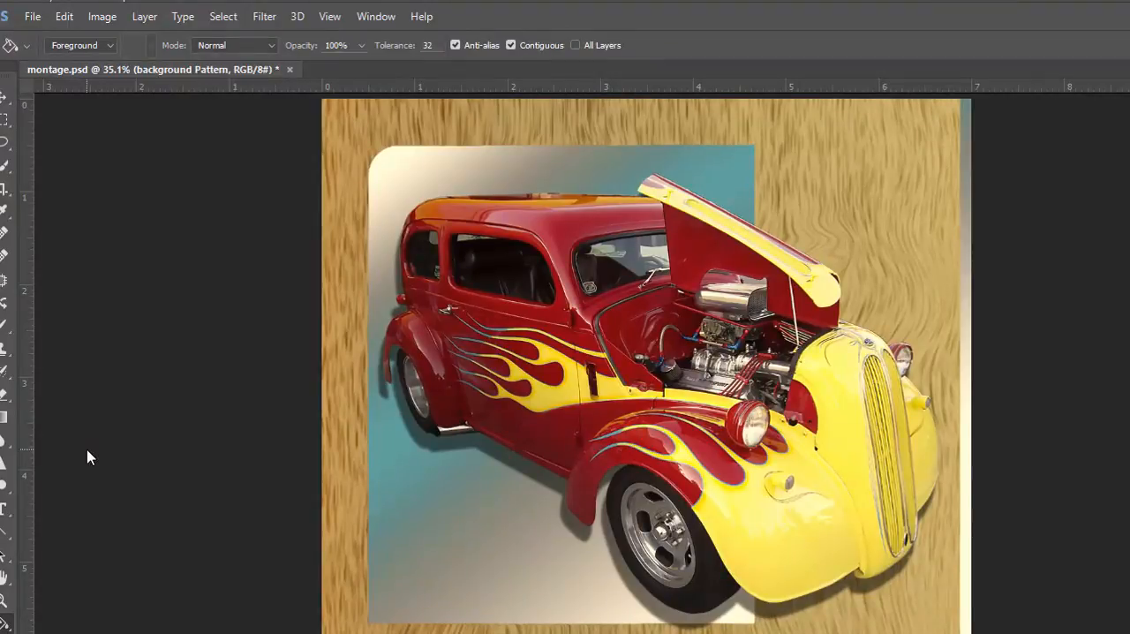
left_click(110, 46)
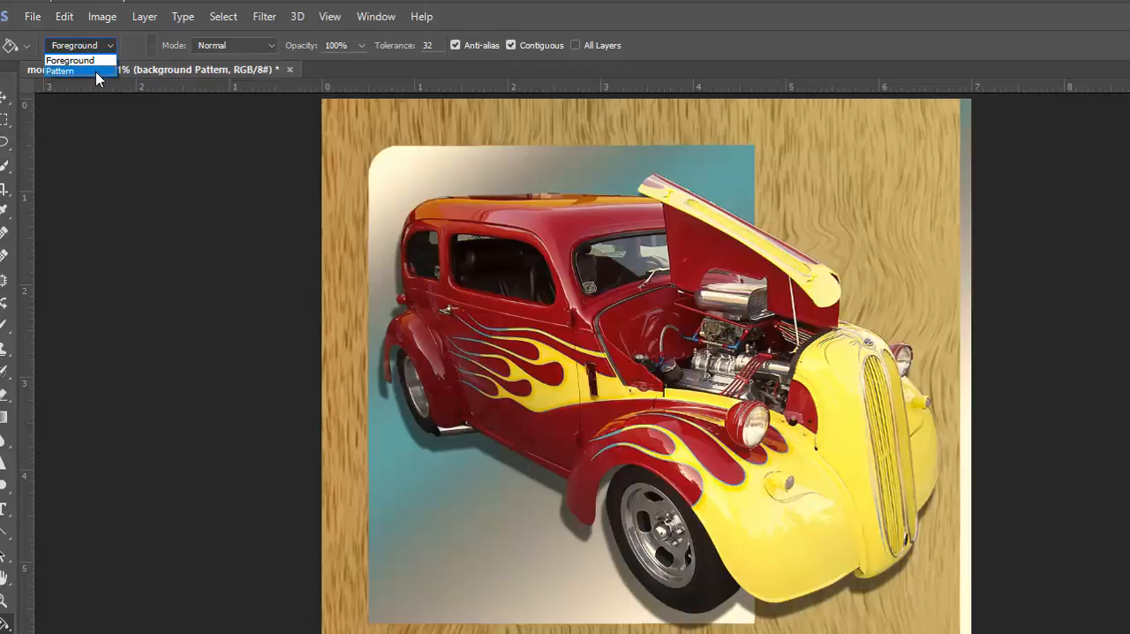
left_click(98, 70)
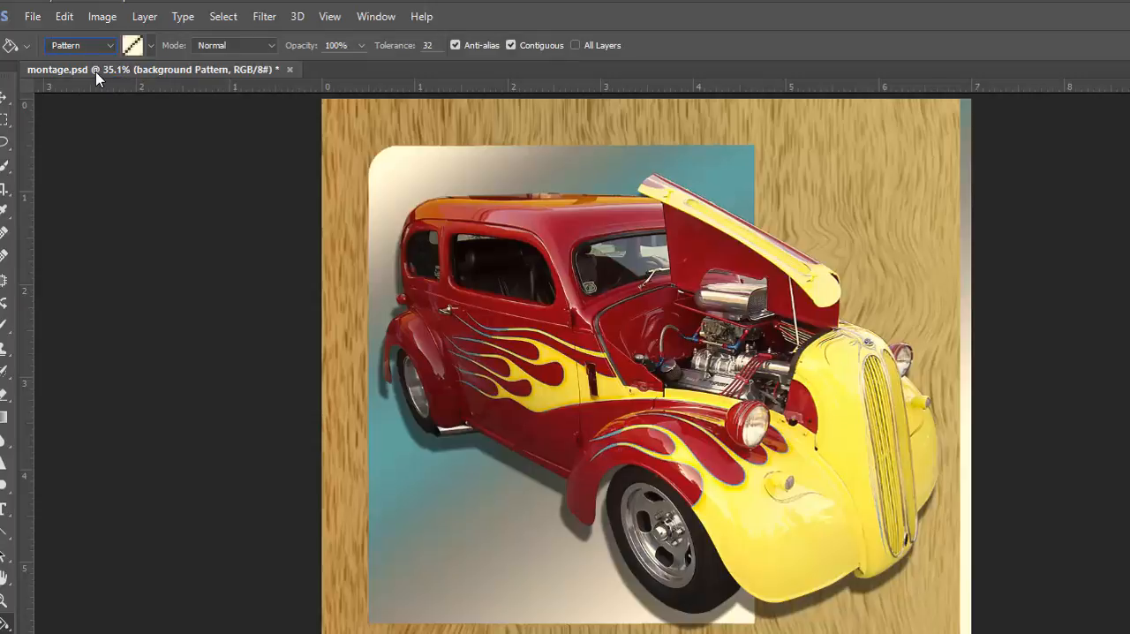
Display the pattern presets as a small list and replace them with the Grayscale Paper patterns.
left_click(150, 47)
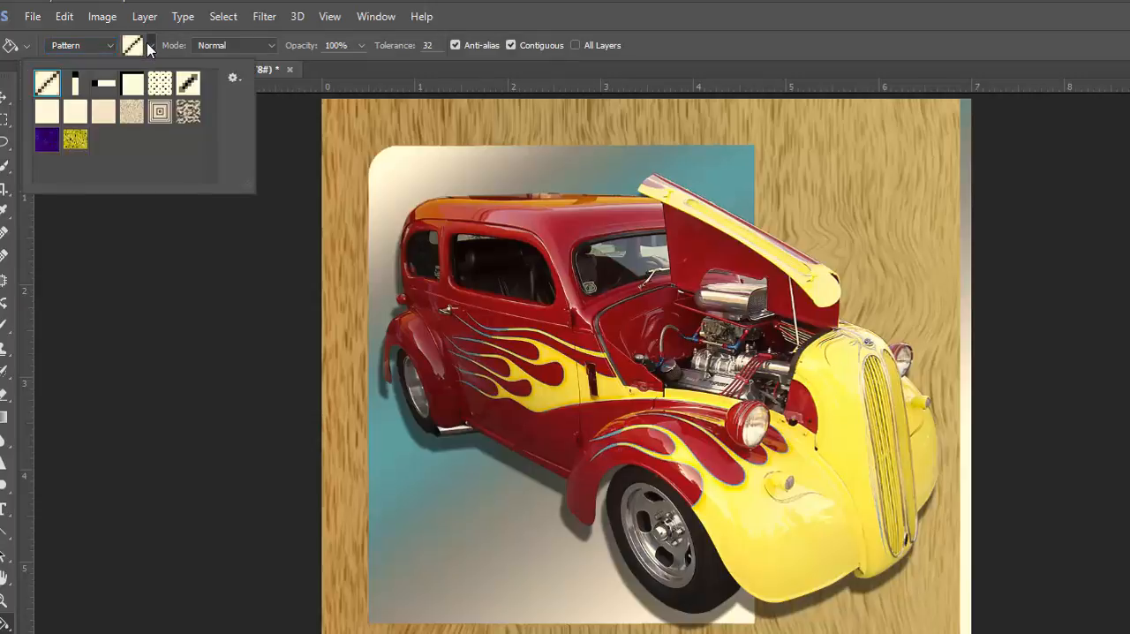
left_click(233, 78)
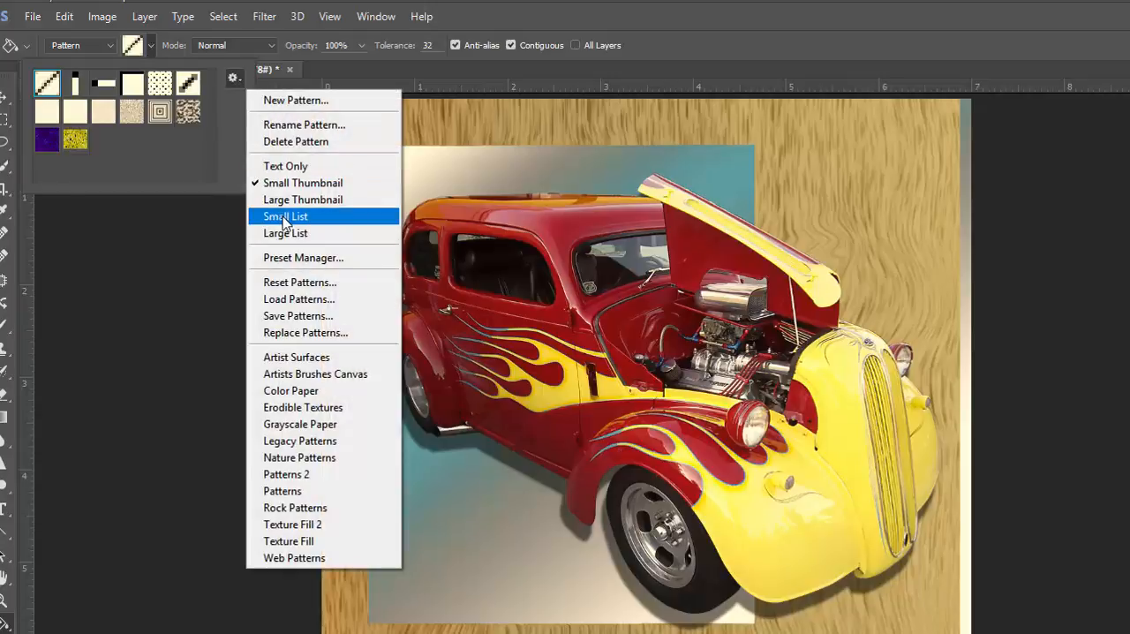
left_click(285, 216)
left_click(233, 78)
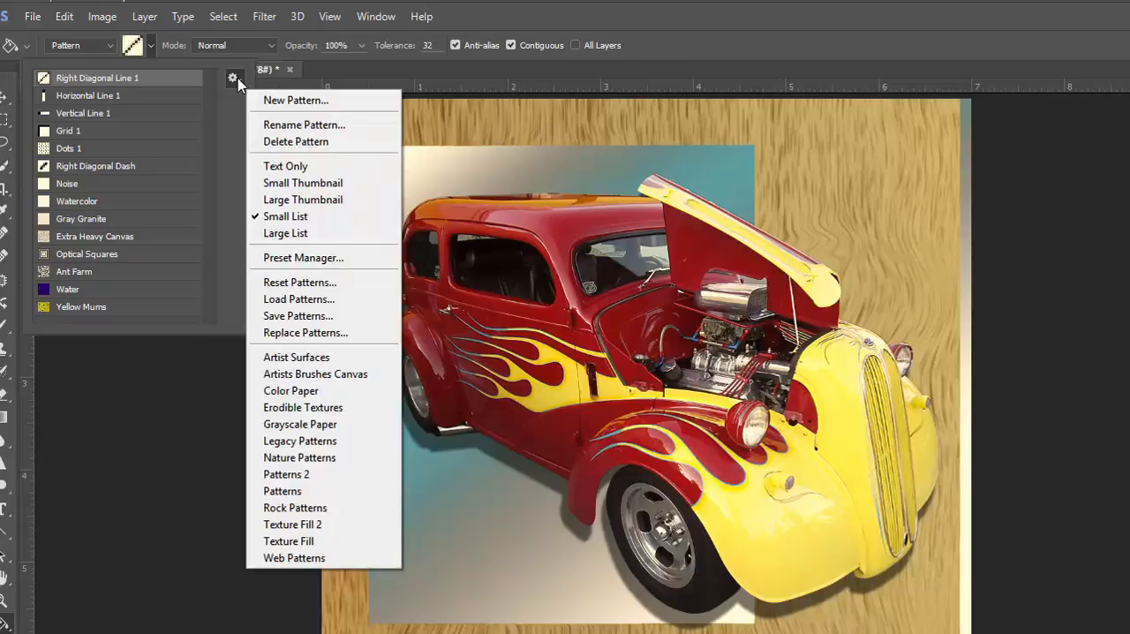
left_click(271, 425)
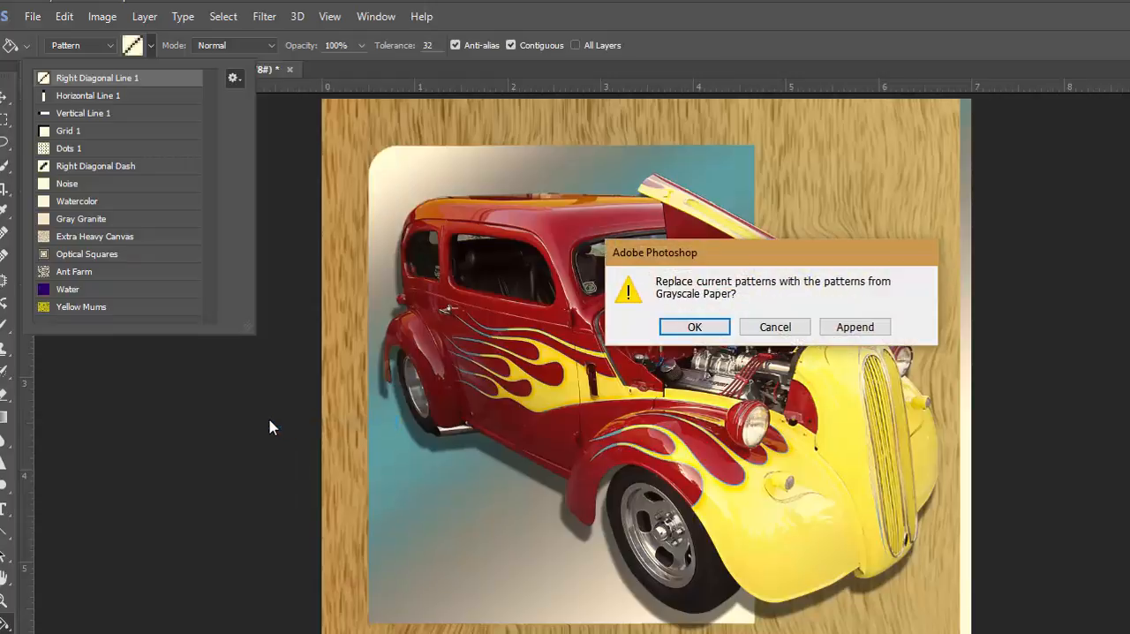
left_click(696, 328)
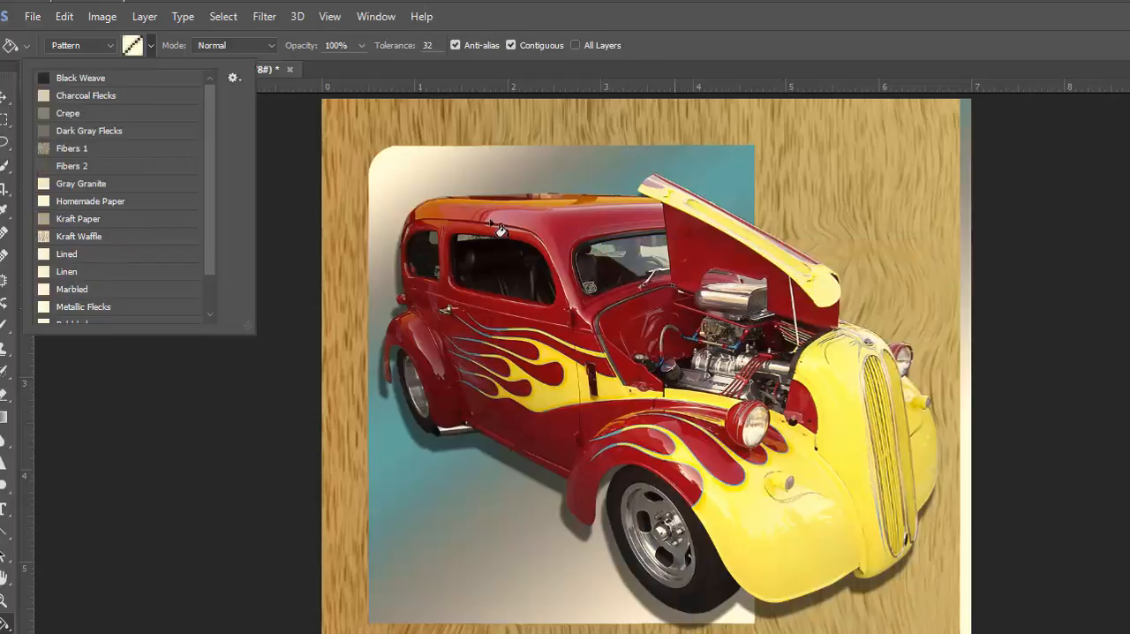
Fill the background Pattern layer with the Crepe pattern.
left_click(106, 115)
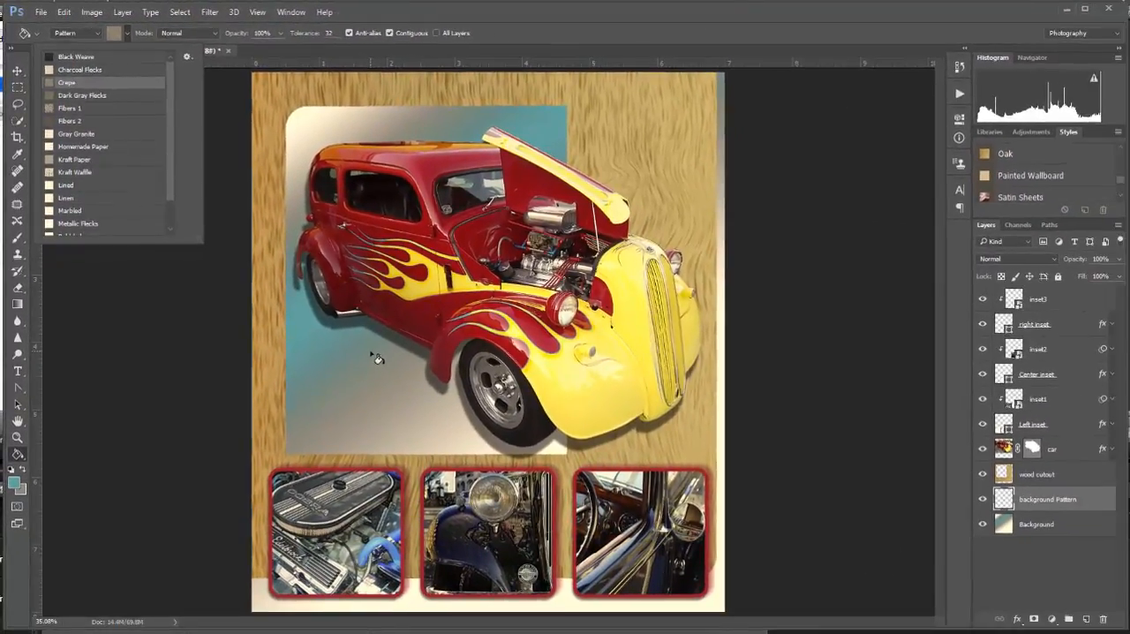
left_click(377, 358)
left_click(378, 358)
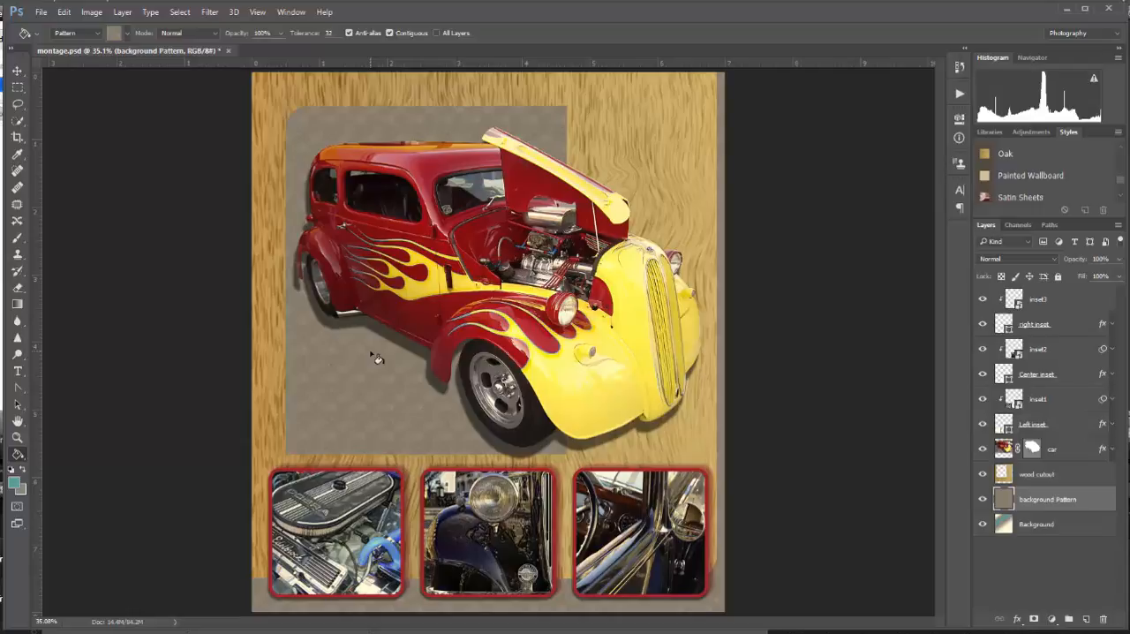
Set the background Pattern layer's blending mode to Darken and its opacity to 40%, and switch to the Move tool.
left_click(1053, 259)
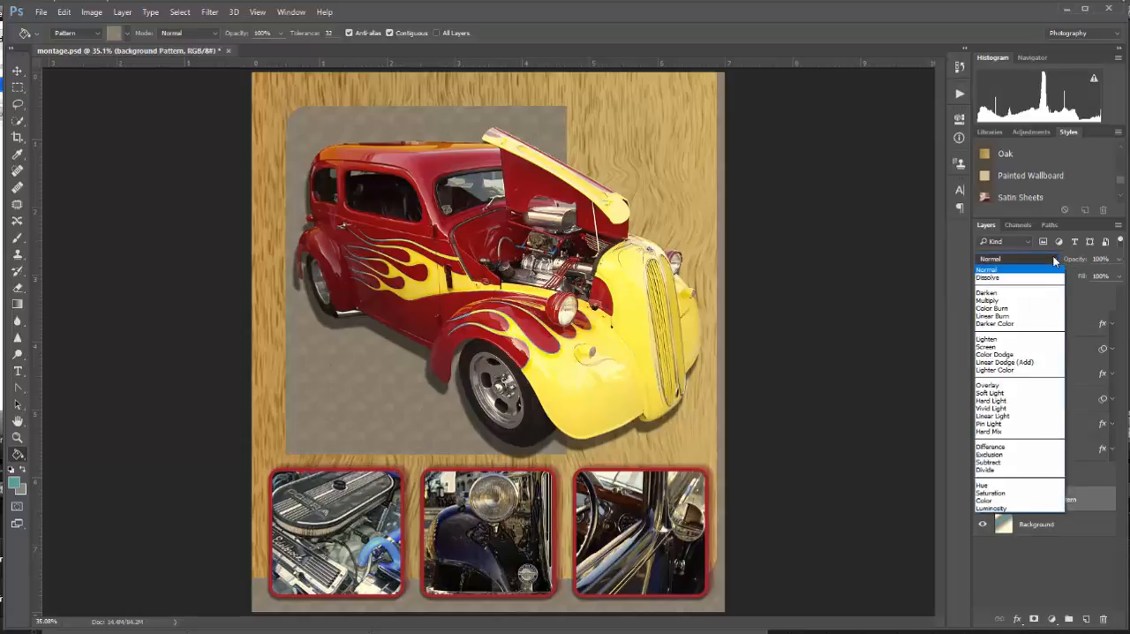
left_click(1004, 293)
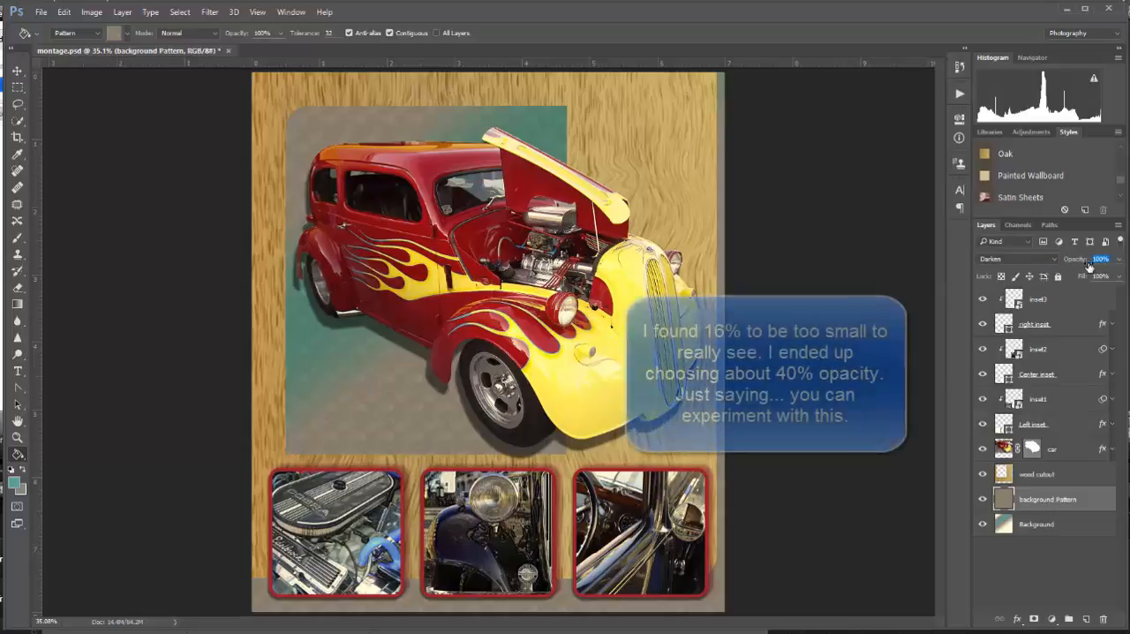
mouse_move(1080, 261)
left_mouse_down()
mouse_move(1038, 279)
mouse_move(1083, 261)
left_mouse_up()
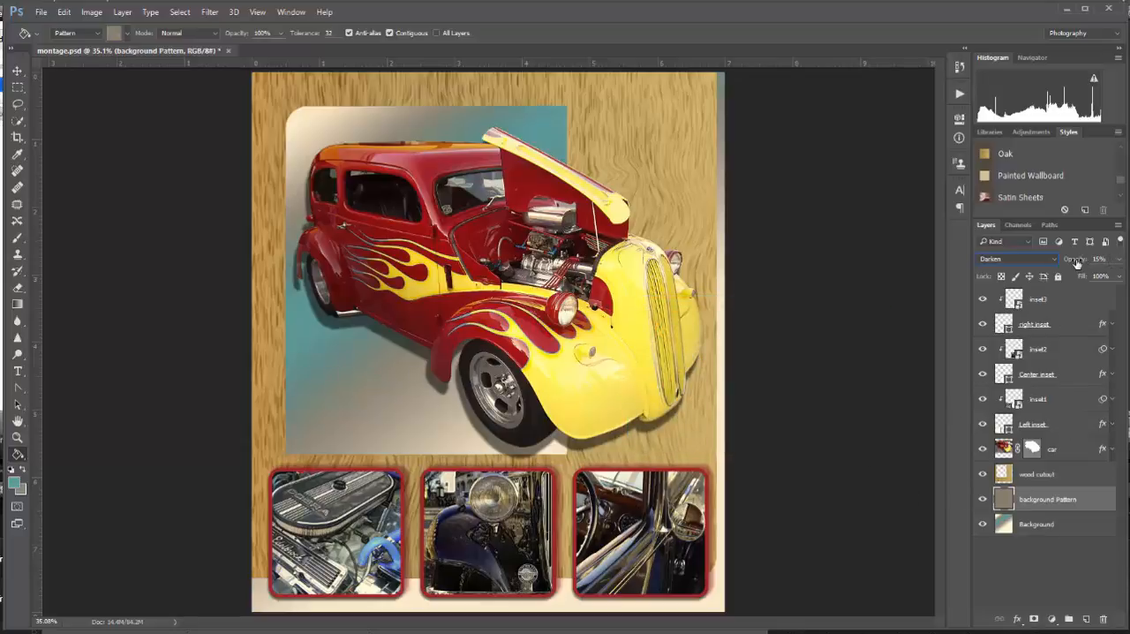
left_click_drag(1077, 263, 1096, 259)
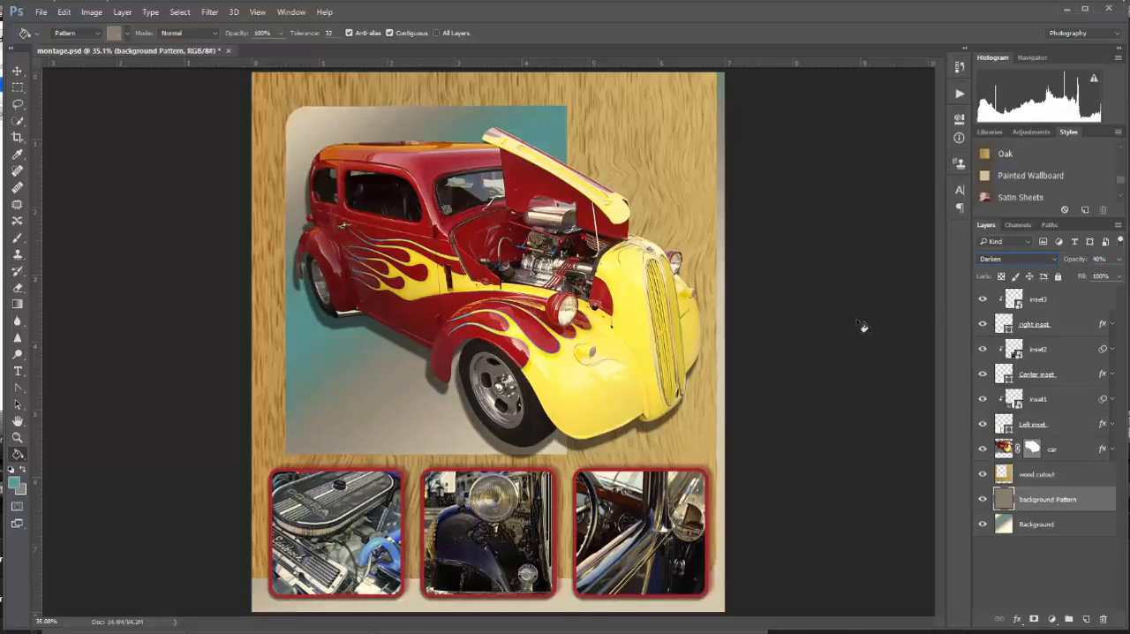
key("v")
key("ctrl+minus")
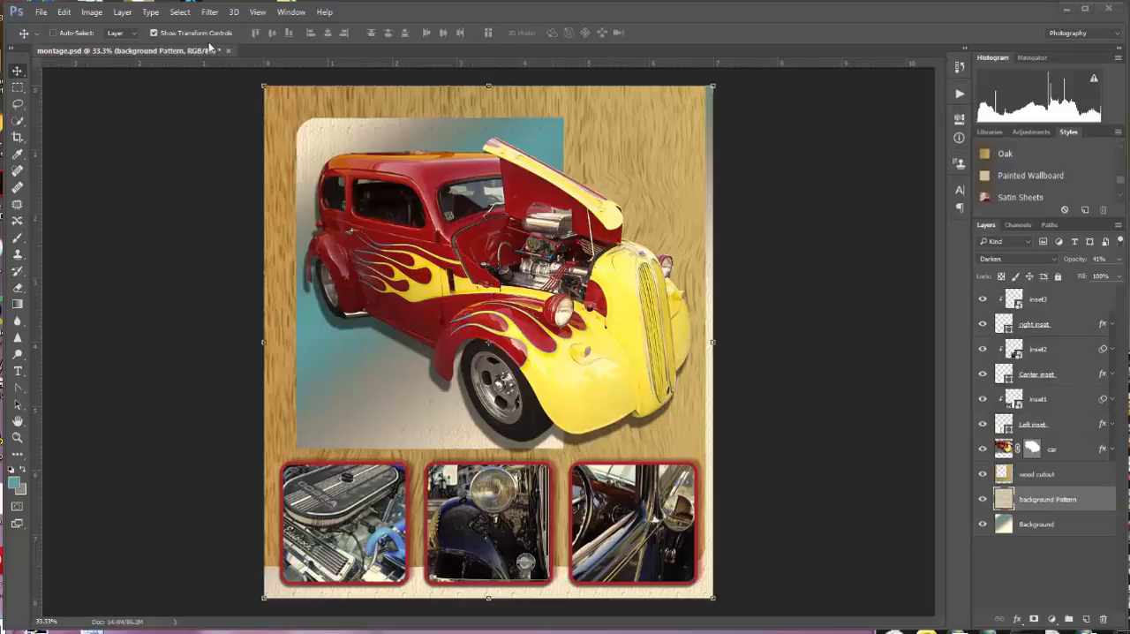
Preview the montage's print layout with Scale to Fit Media enabled, and leave the print settings without printing.
left_click(42, 15)
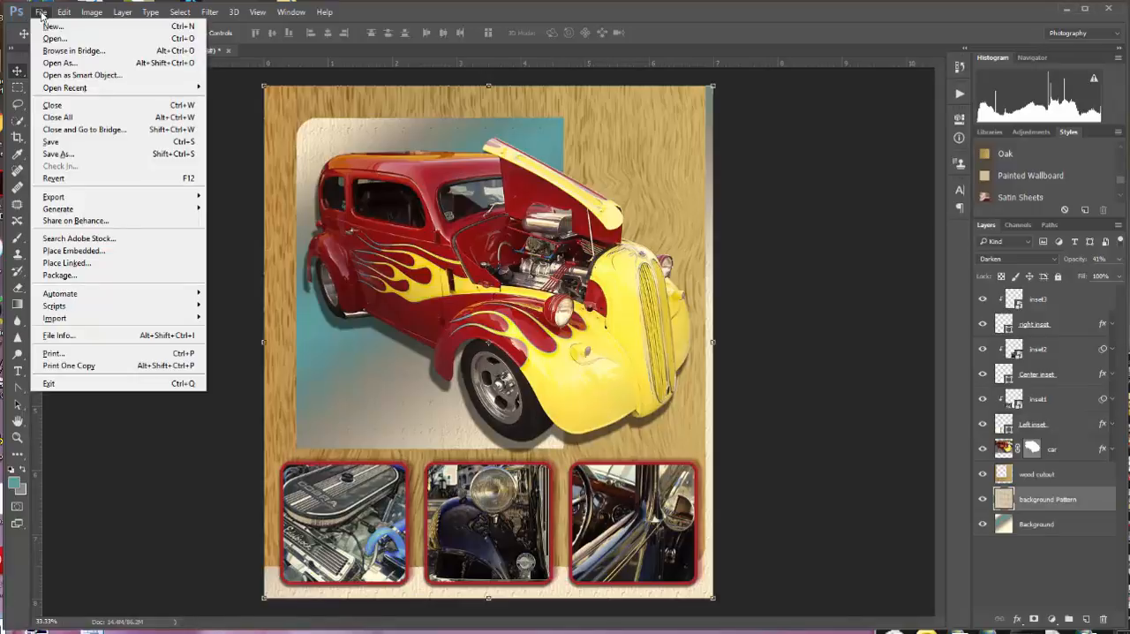
left_click(53, 353)
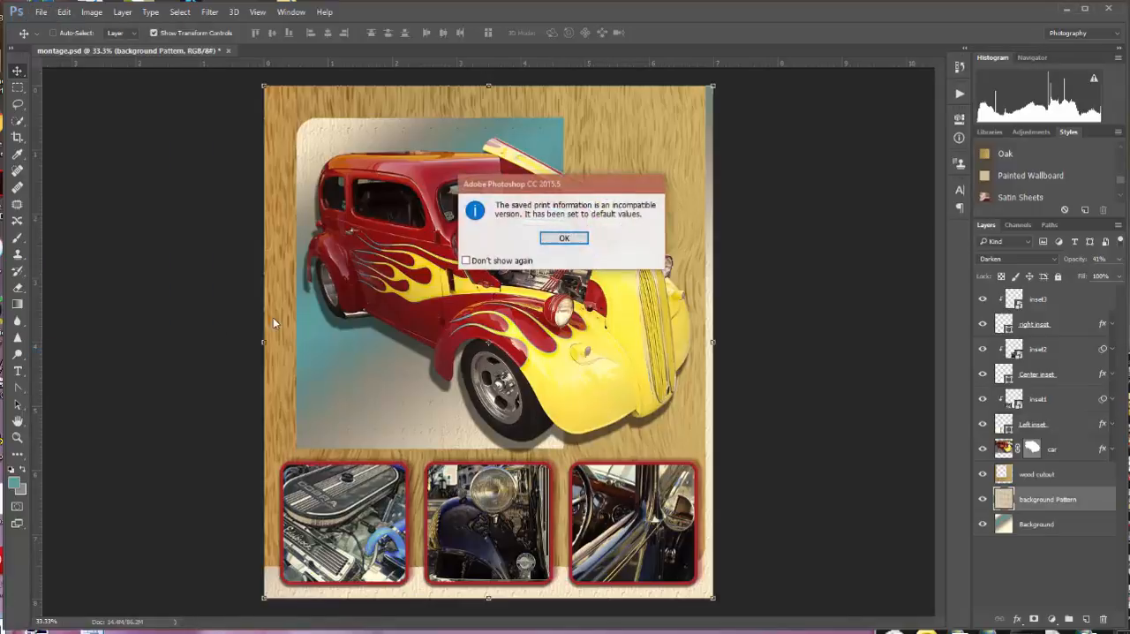
left_click(566, 239)
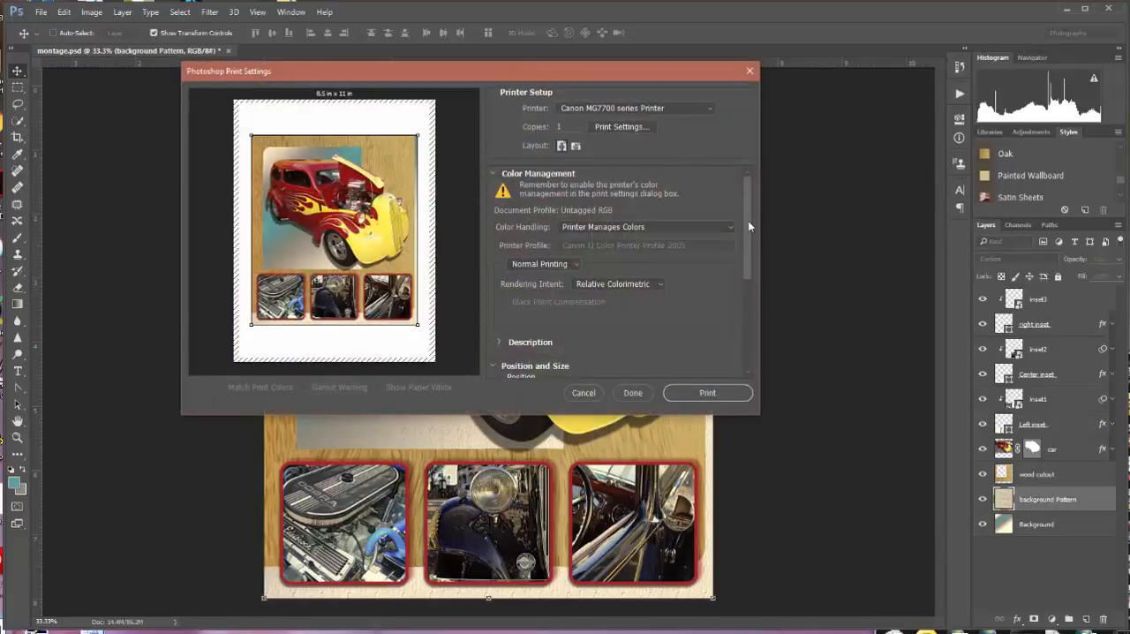
left_click_drag(749, 220, 737, 277)
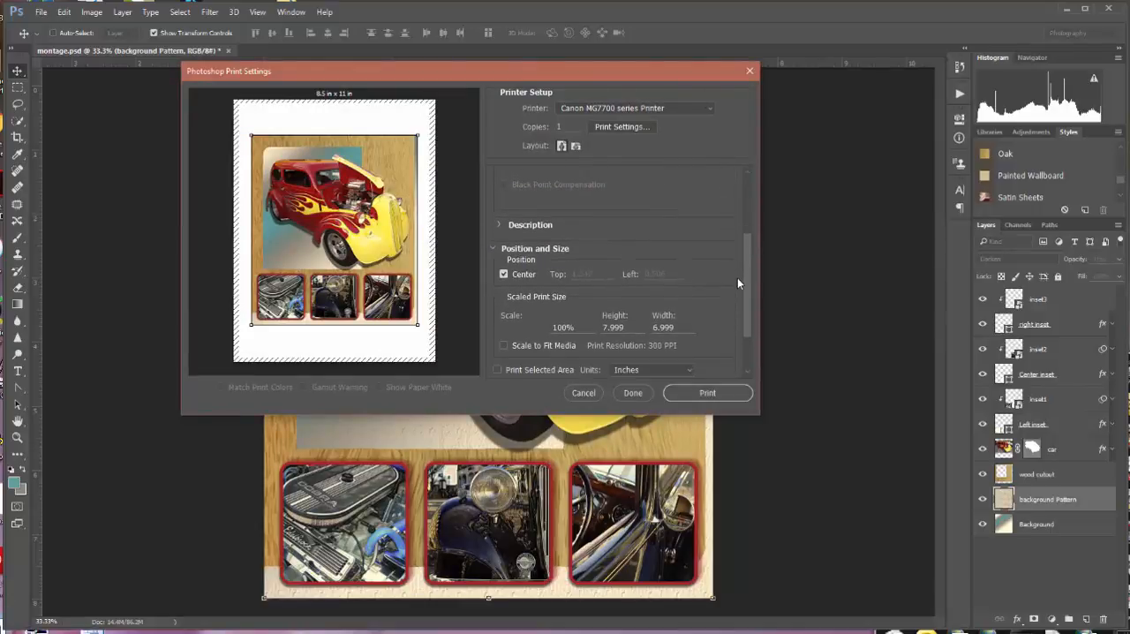
left_click(504, 344)
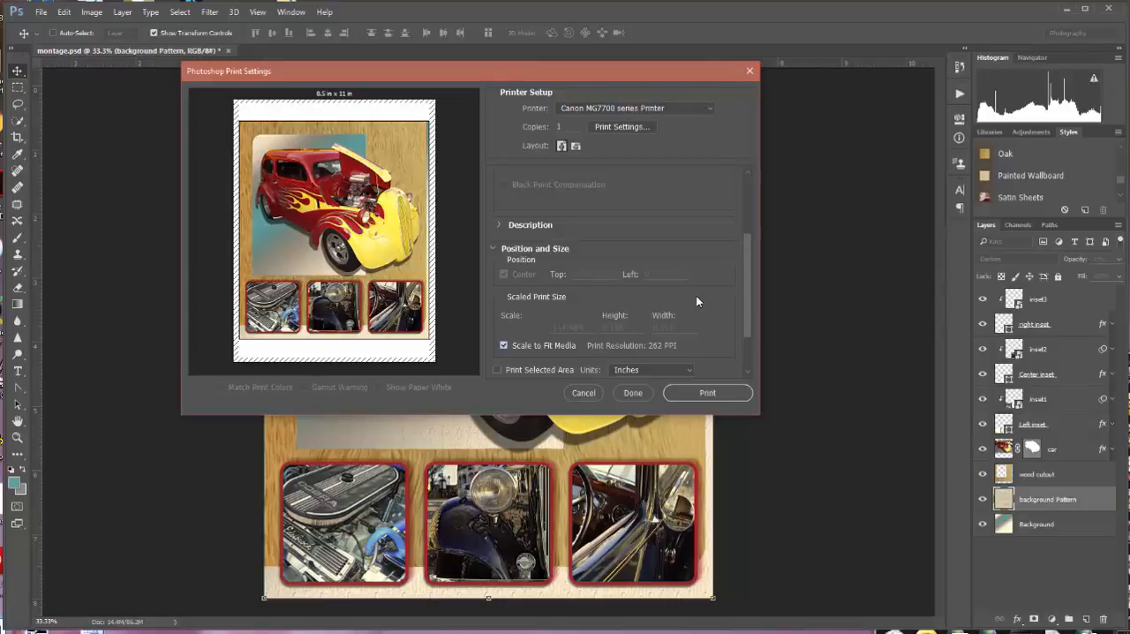
left_click(584, 392)
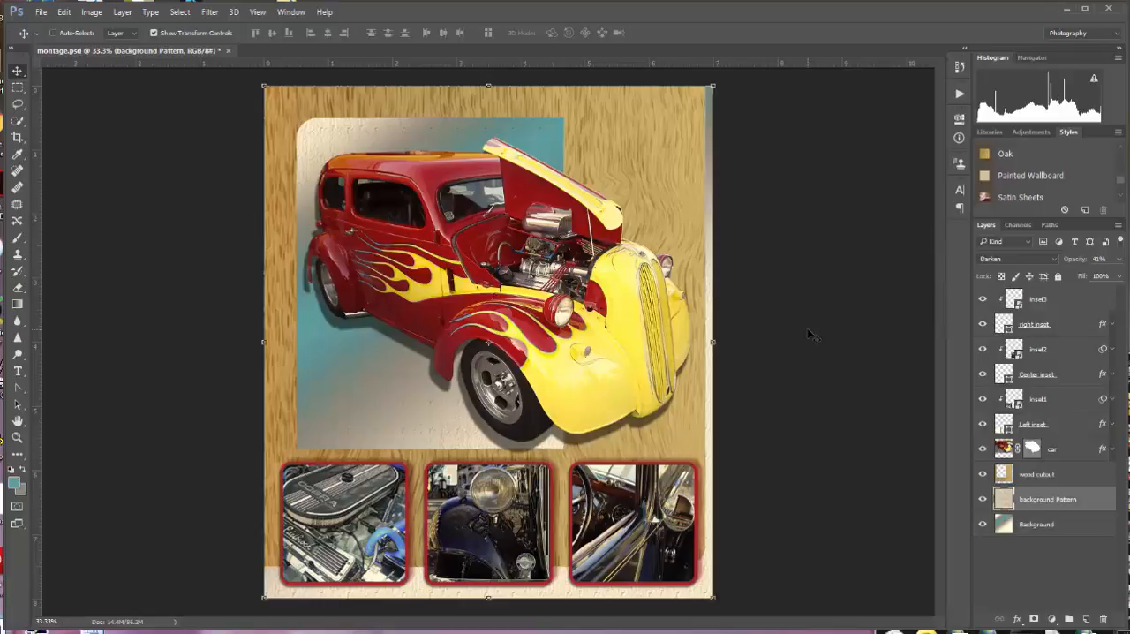
Resample the montage to a resolution of 200 pixels/inch, keeping the 7 by 8 inch size.
left_click(92, 15)
left_click(106, 114)
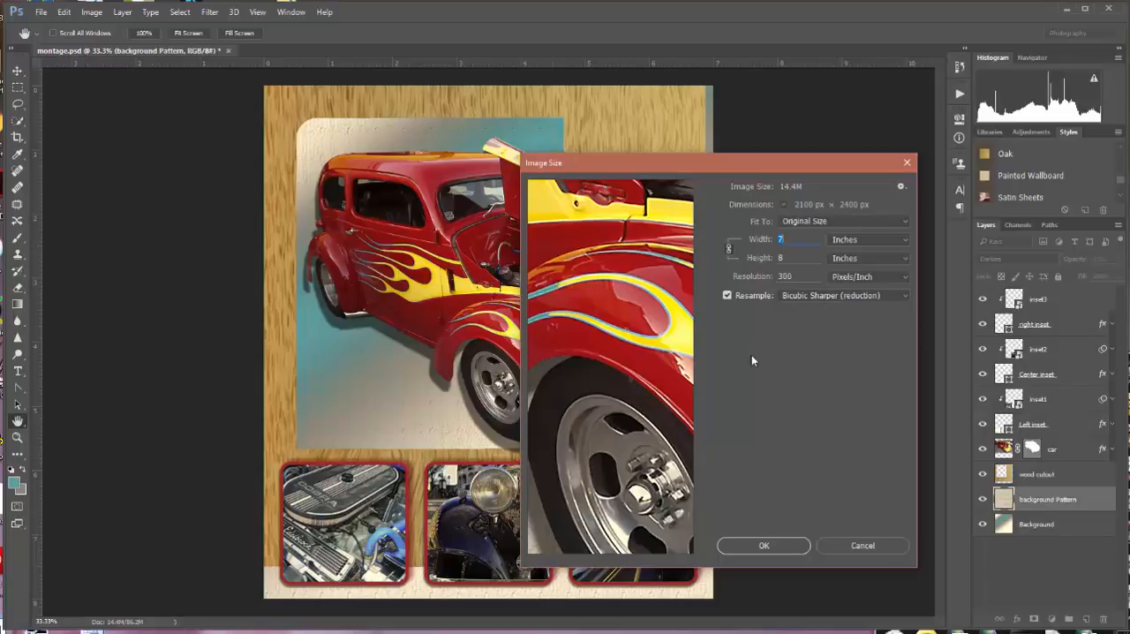
left_click(794, 277)
left_click_drag(794, 278, 770, 283)
type("200")
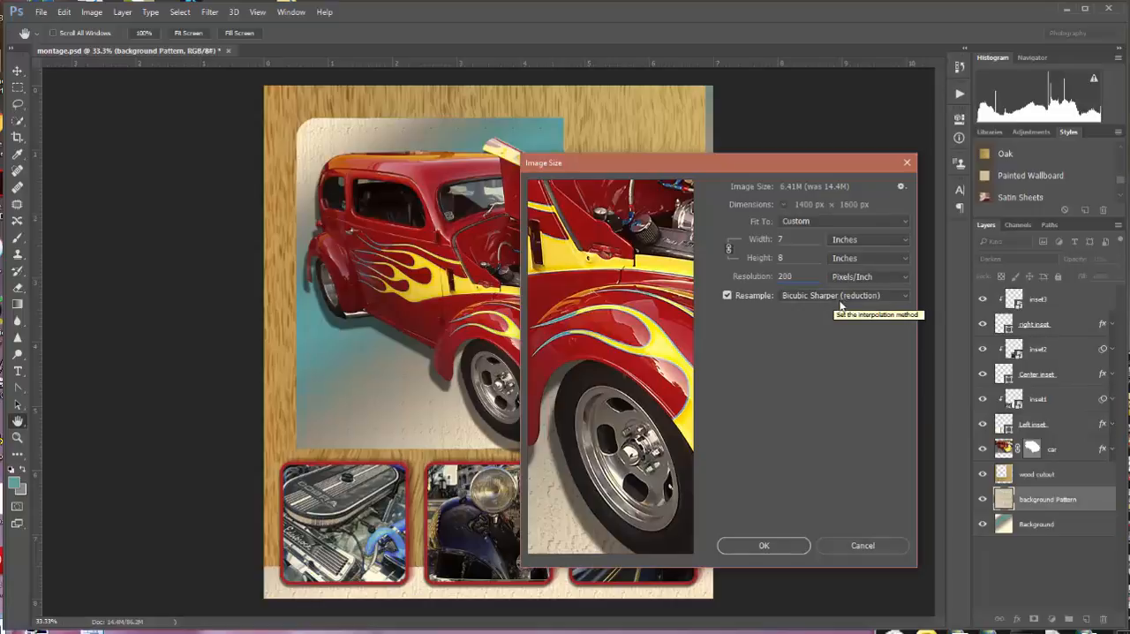
left_click(764, 545)
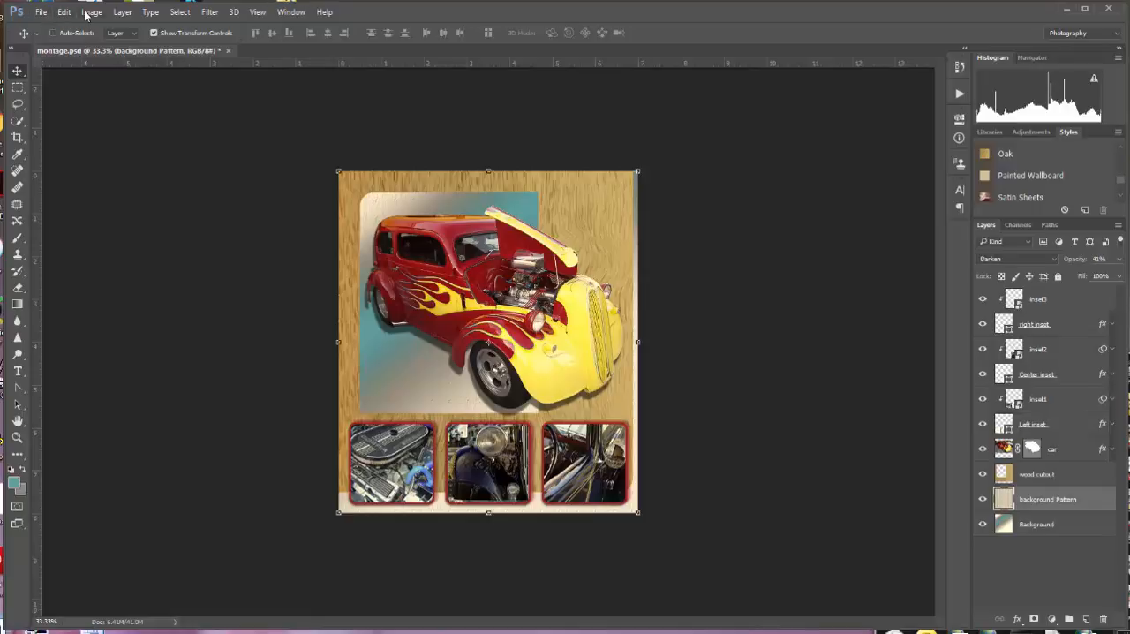
Save a layered TIFF copy of the montage as "montage_jh" in the Montage folder, using LZW image compression and ZIP layer compression.
left_click(42, 14)
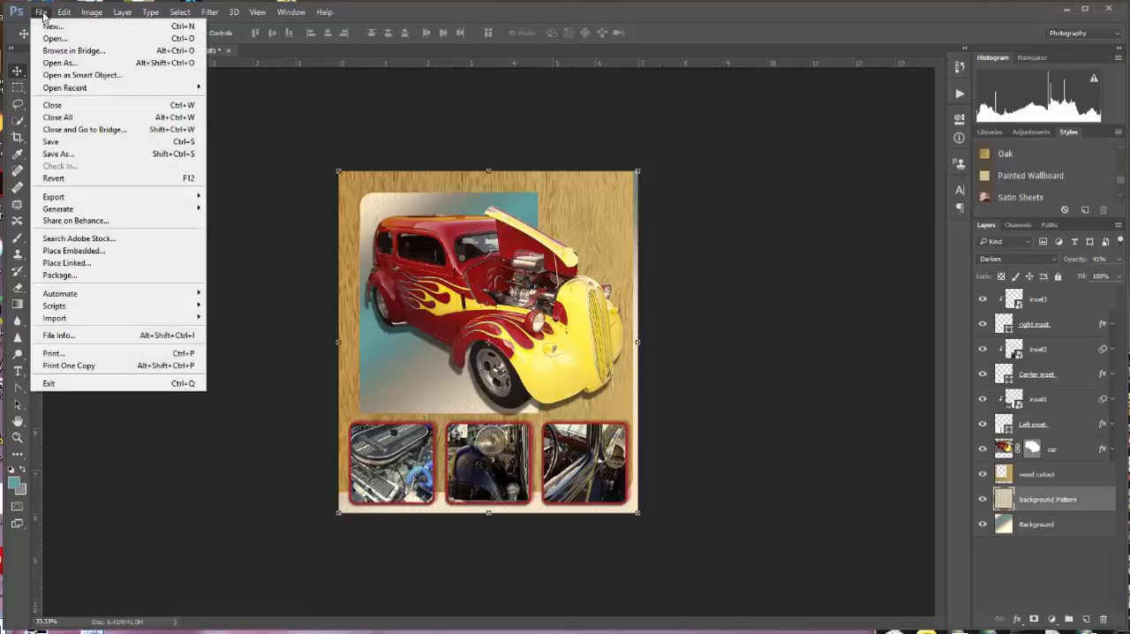
left_click(49, 155)
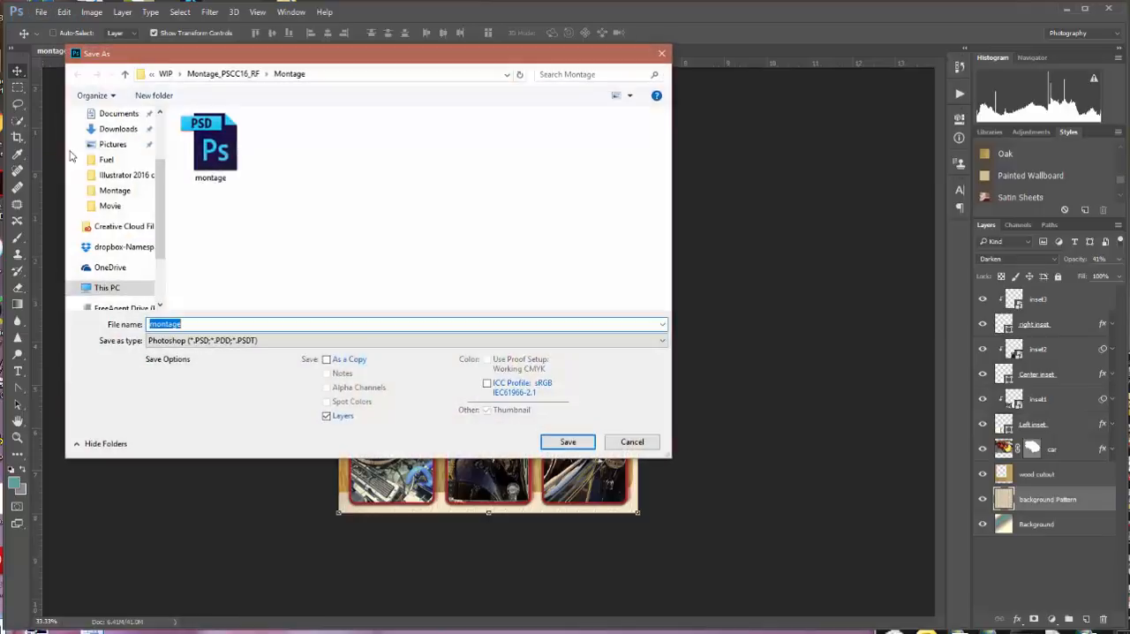
left_click(663, 341)
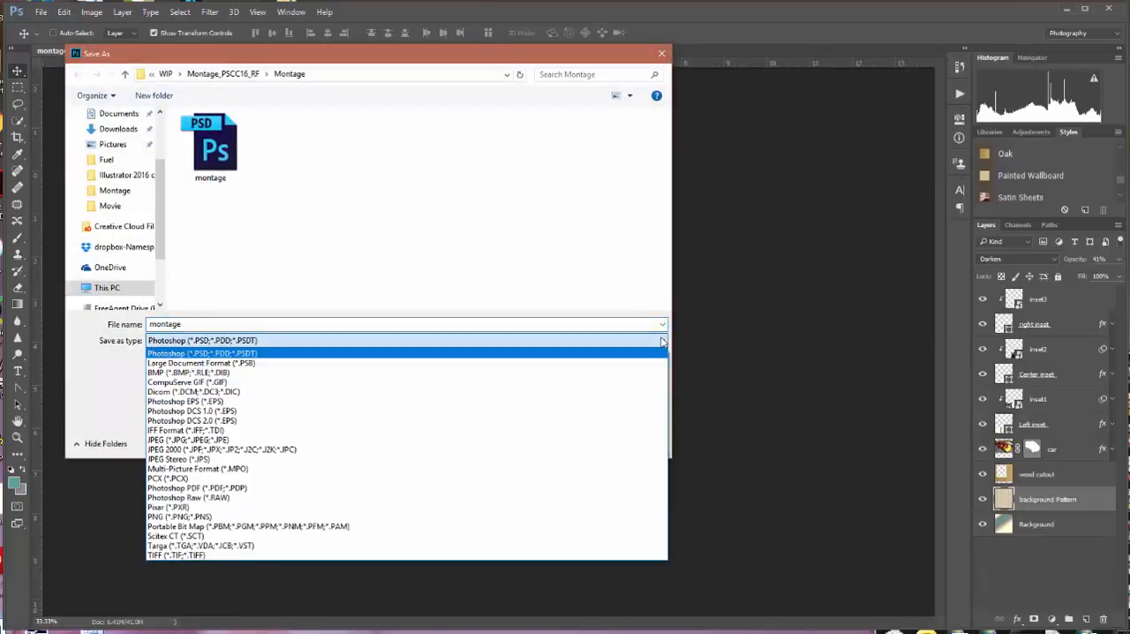
left_click(242, 558)
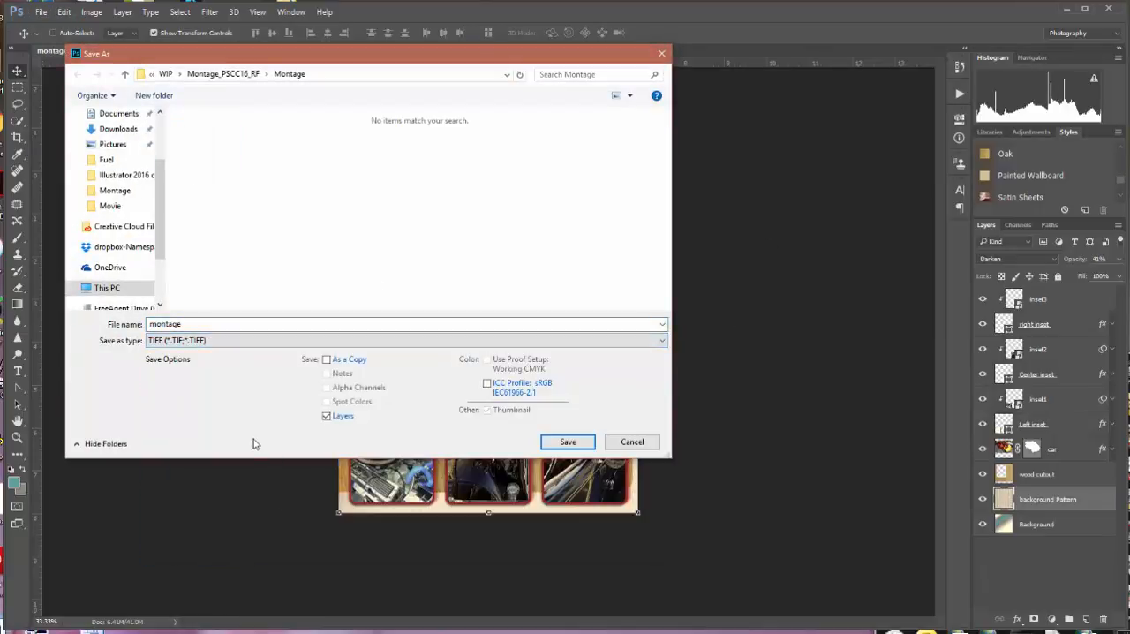
left_click(203, 323)
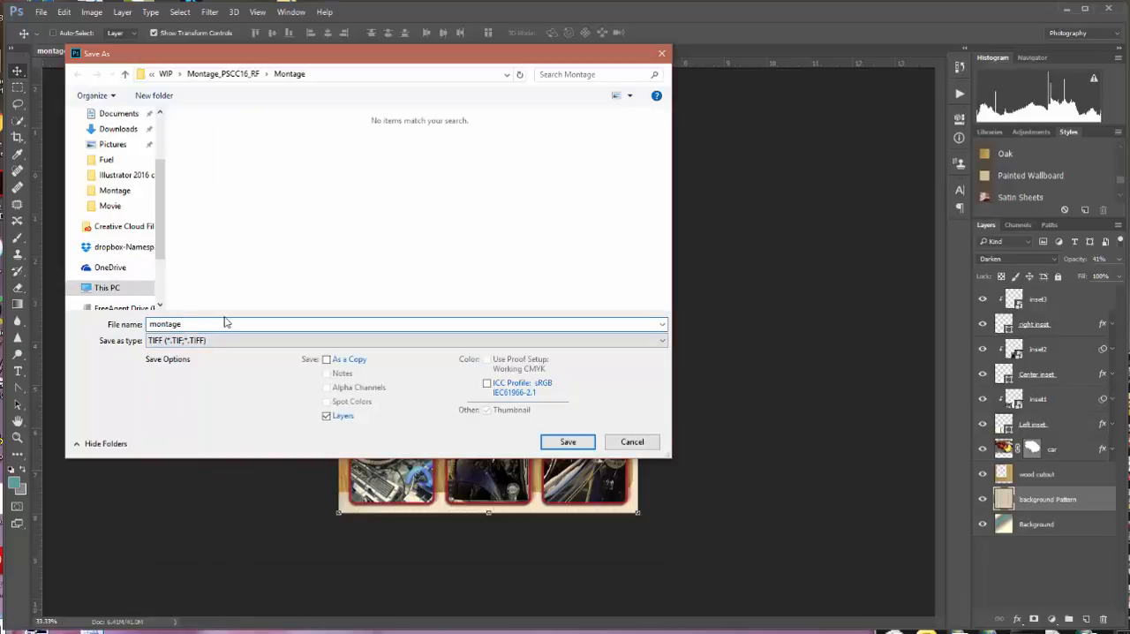
type("_jh")
left_click(326, 360)
left_click(568, 443)
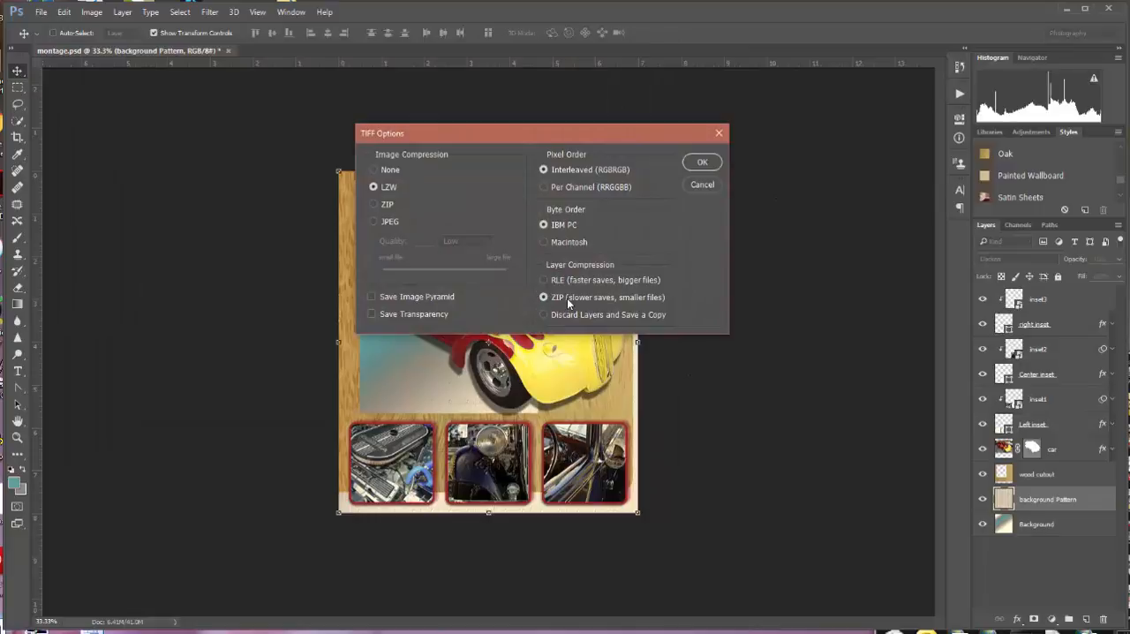
left_click(702, 163)
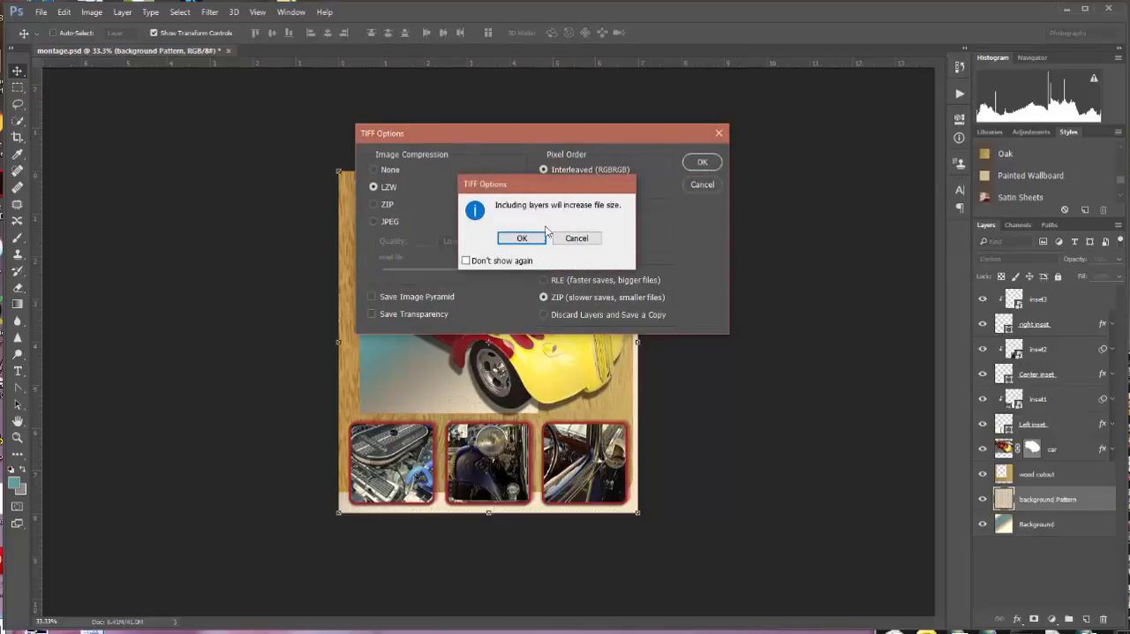
left_click(530, 239)
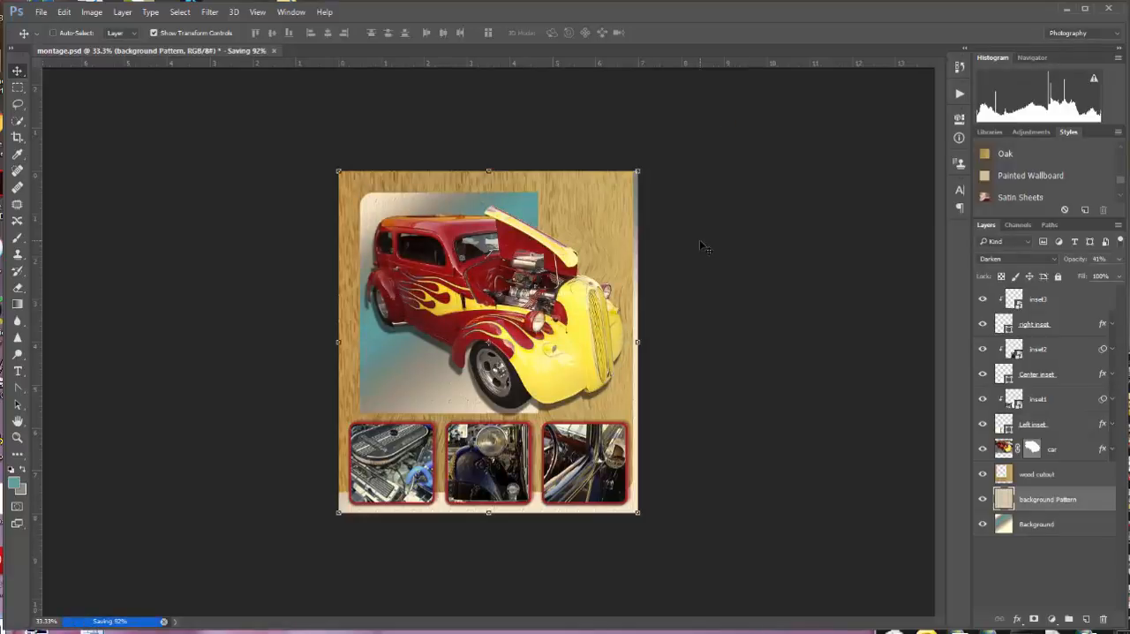
Switch to the Montage folder in File Explorer and check the file details of montage_jh.
left_click(1069, 10)
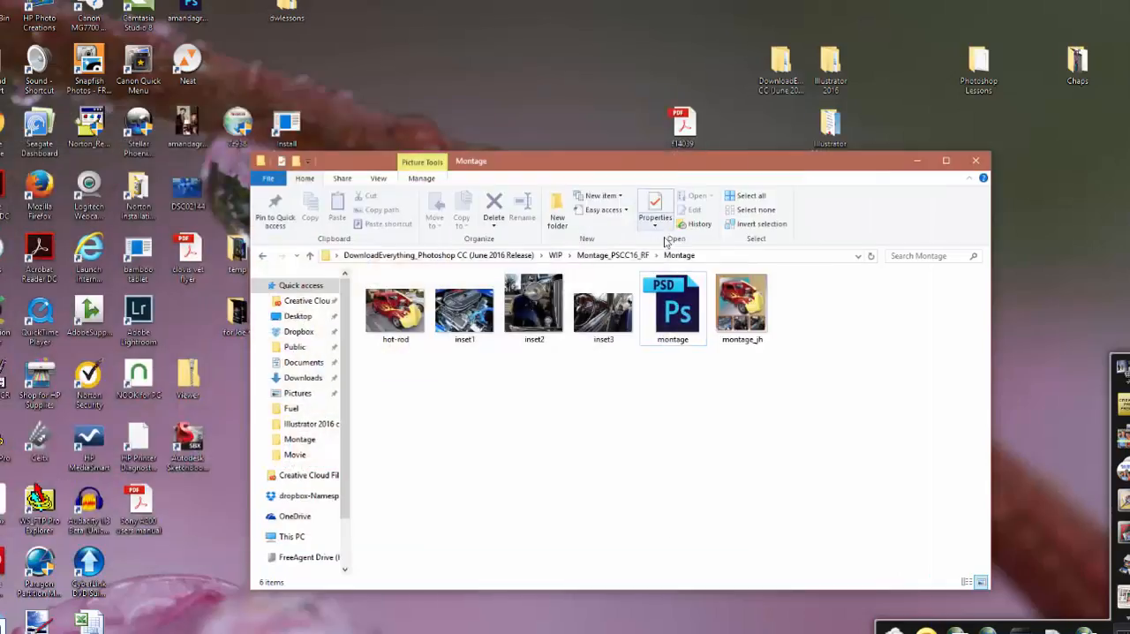
mouse_move(750, 305)
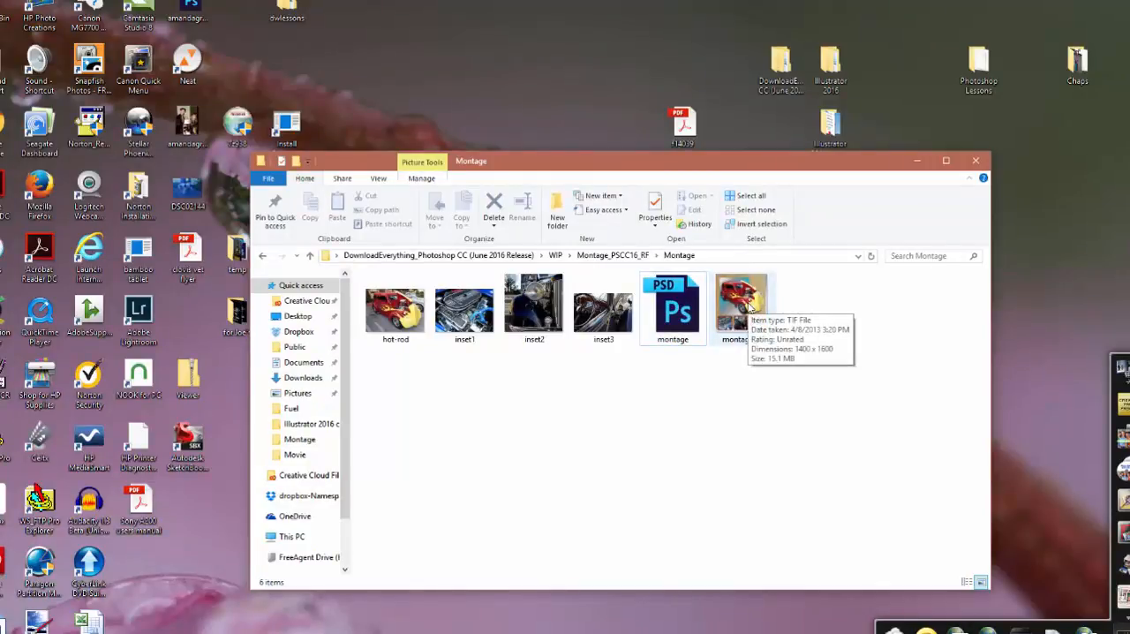